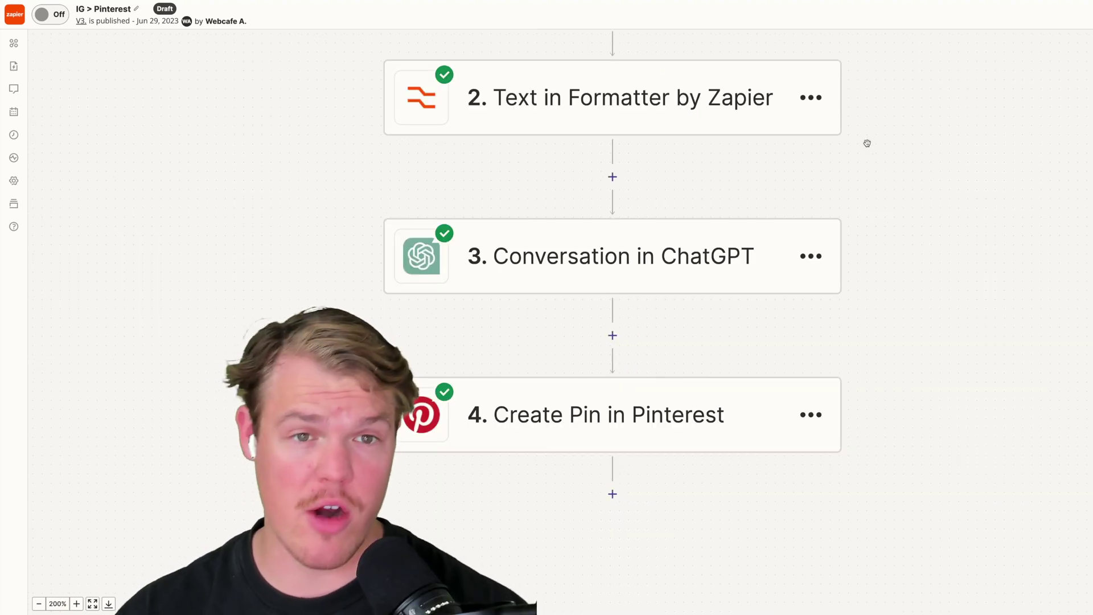
# Step: Check the Formatter, ChatGPT and Pinterest step menus, then choose Add error handler on ChatGPT
pyautogui.click(810, 98)
pyautogui.click(810, 256)
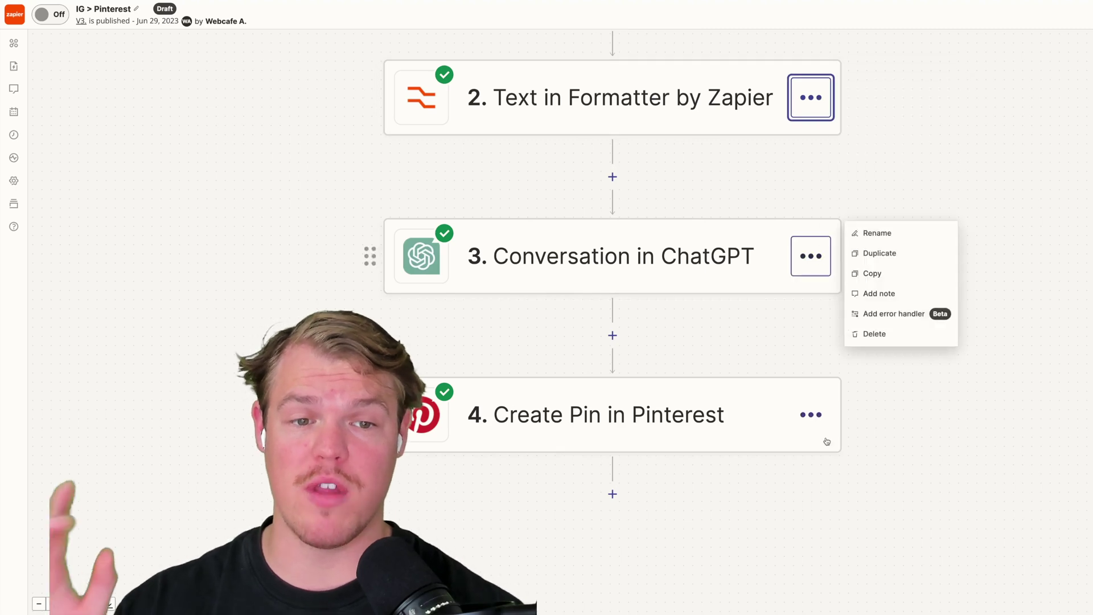
pyautogui.click(811, 414)
pyautogui.click(883, 372)
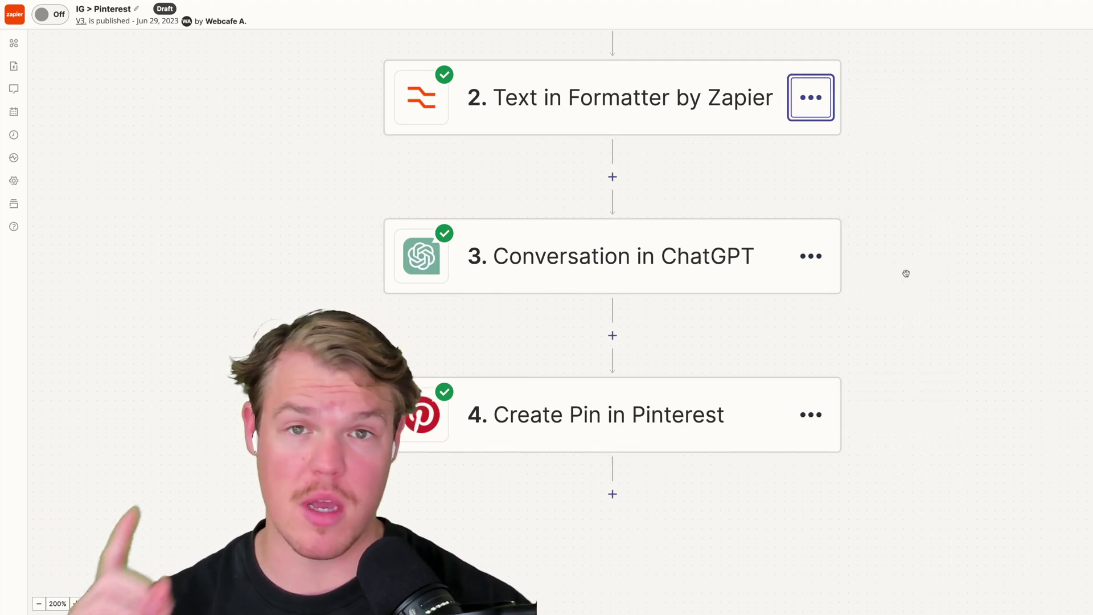
pyautogui.click(810, 256)
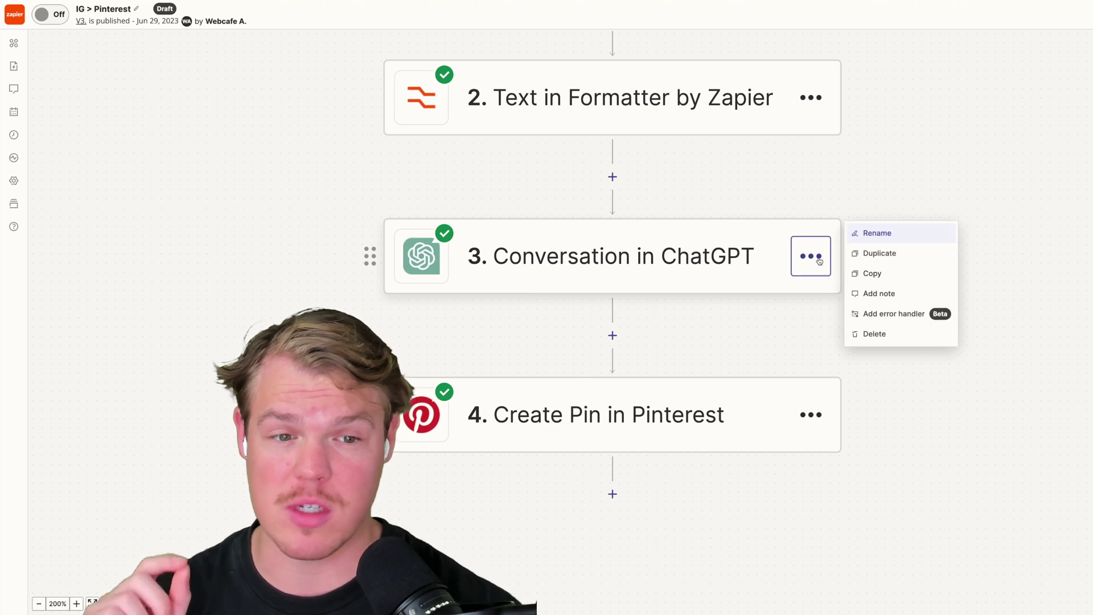
pyautogui.click(875, 314)
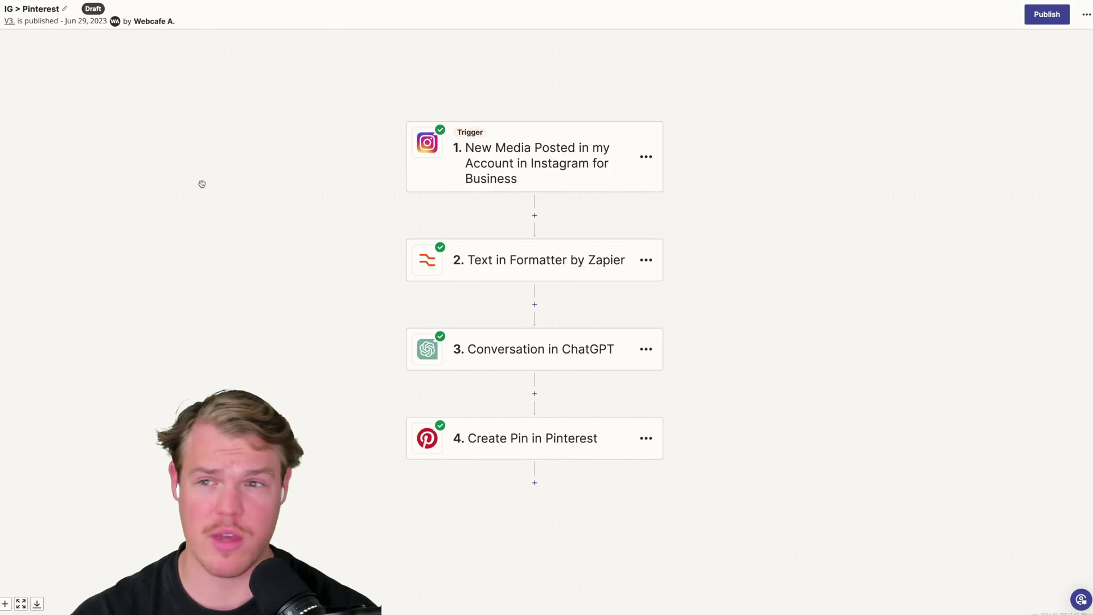
pyautogui.moveTo(202, 184); pyautogui.dragTo(169, 182)
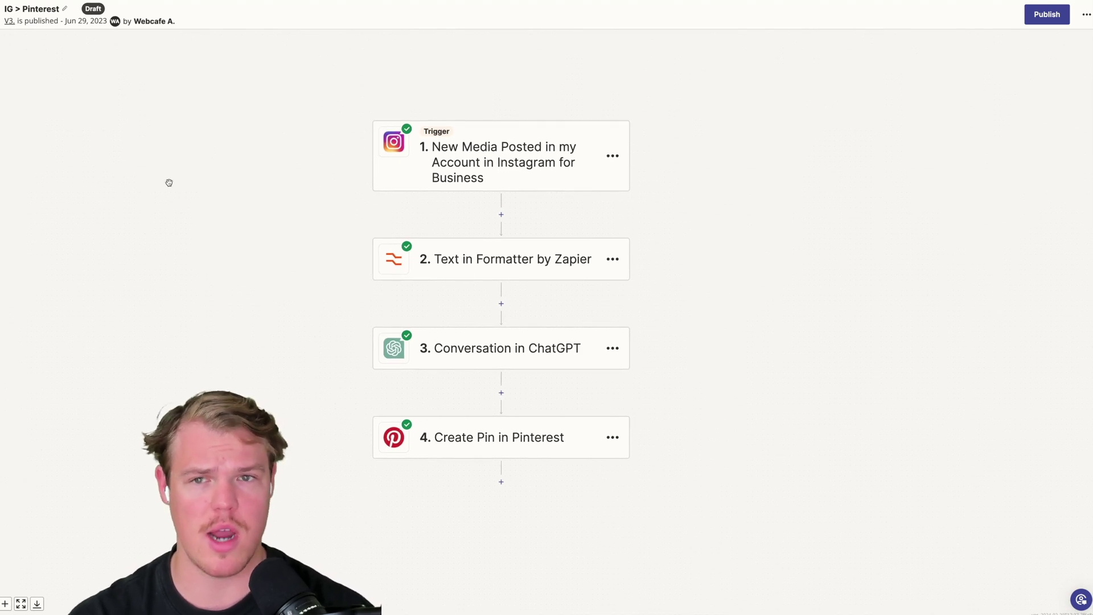
pyautogui.moveTo(165, 180); pyautogui.dragTo(128, 214)
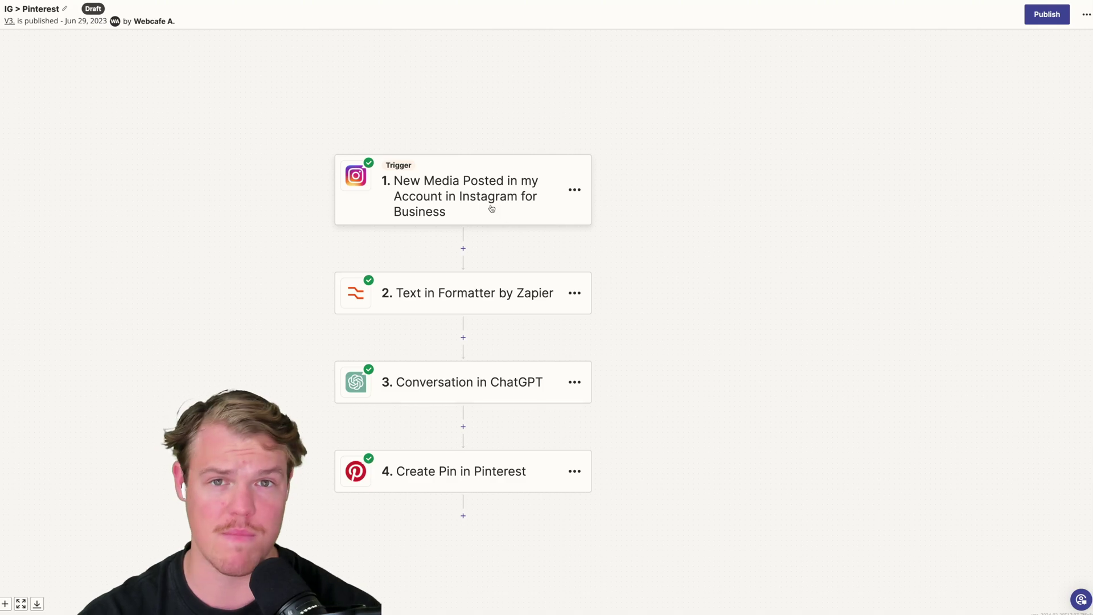
pyautogui.moveTo(268, 237); pyautogui.dragTo(232, 197)
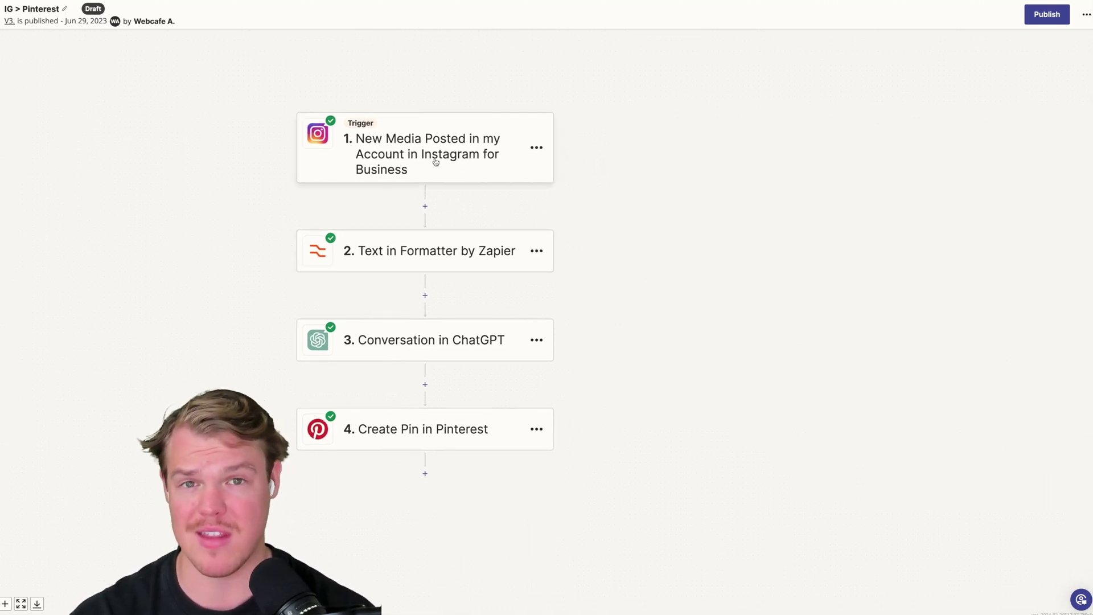
pyautogui.scroll(-2, 271, 182)
pyautogui.hscroll(-2, 271, 183)
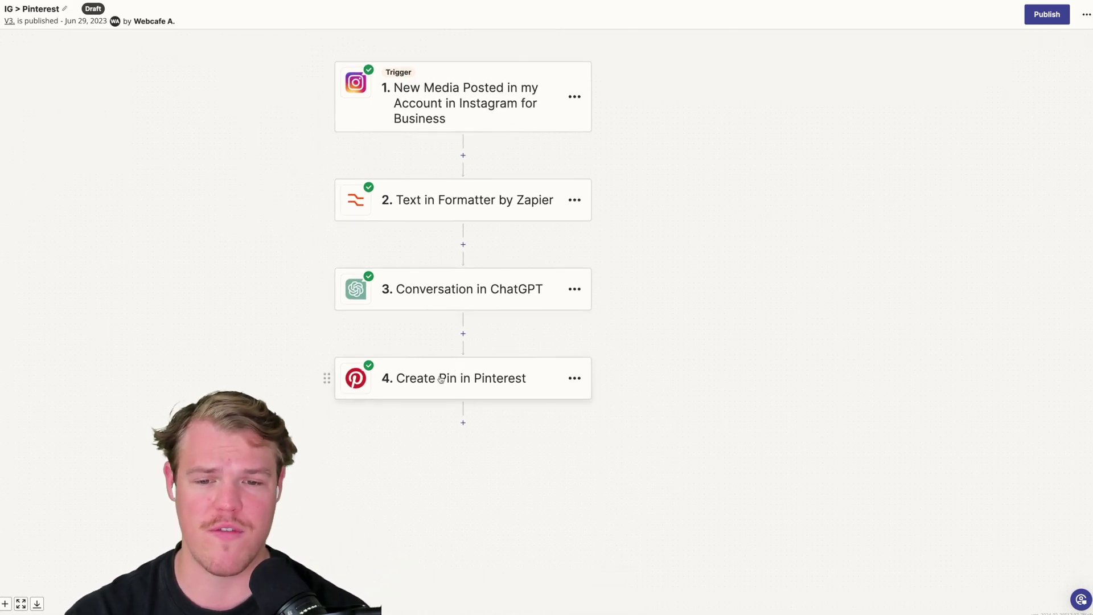
pyautogui.scroll(-2, 343, 306)
pyautogui.hscroll(-2, 343, 305)
pyautogui.scroll(3, 505, 275)
pyautogui.moveTo(504, 276); pyautogui.dragTo(478, 349)
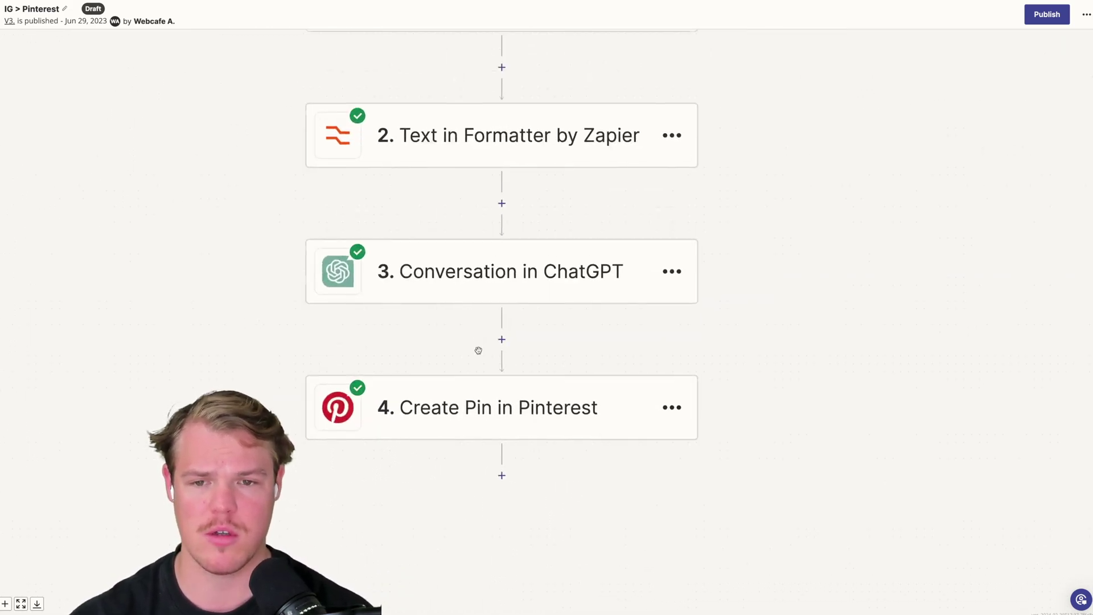
pyautogui.scroll(-3, 478, 344)
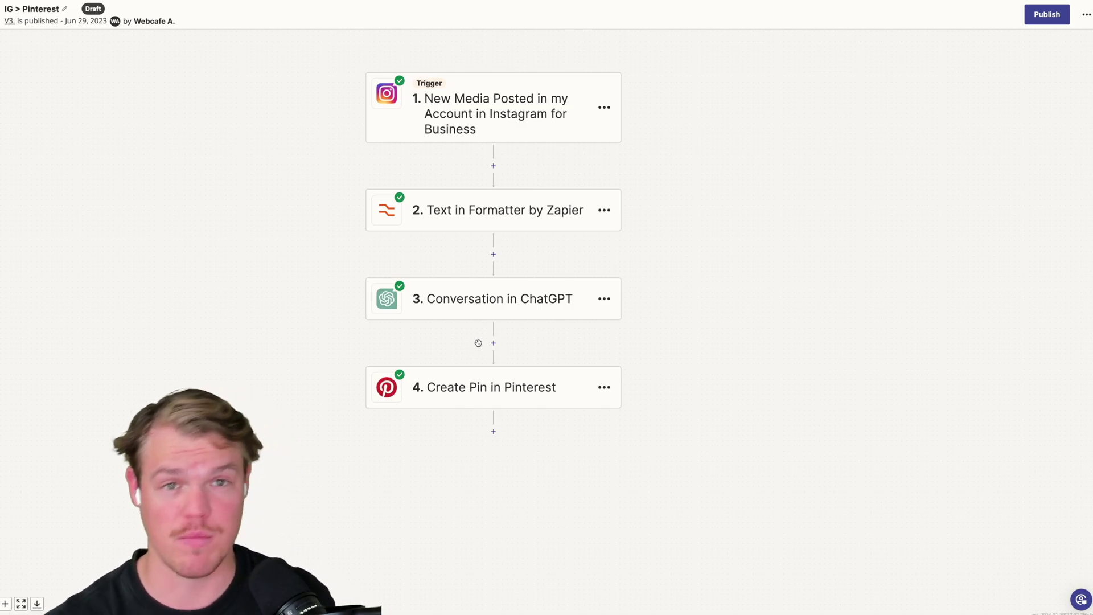
pyautogui.click(497, 307)
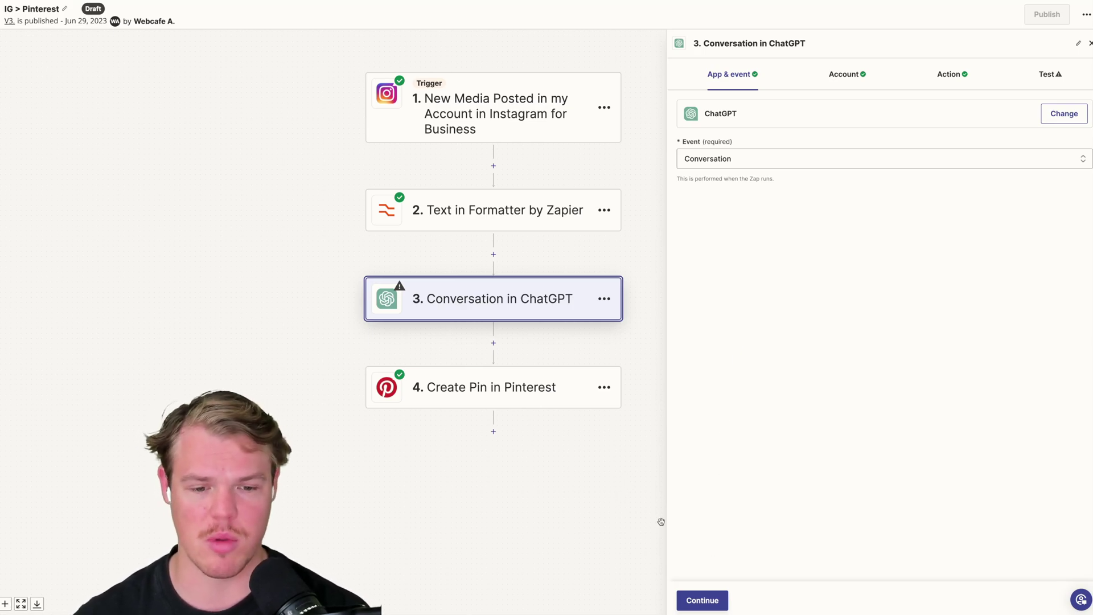
# Step: Confirm ChatGPT's app, event and account to review its caption prompt, gpt-4 model and autopinterest memory key
pyautogui.click(704, 599)
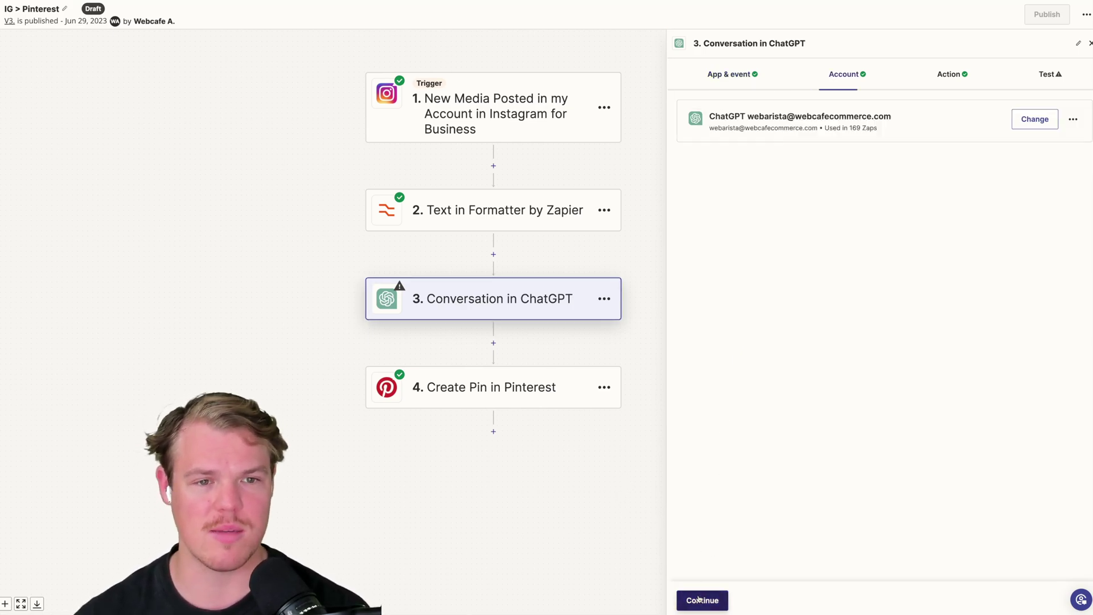
pyautogui.click(704, 597)
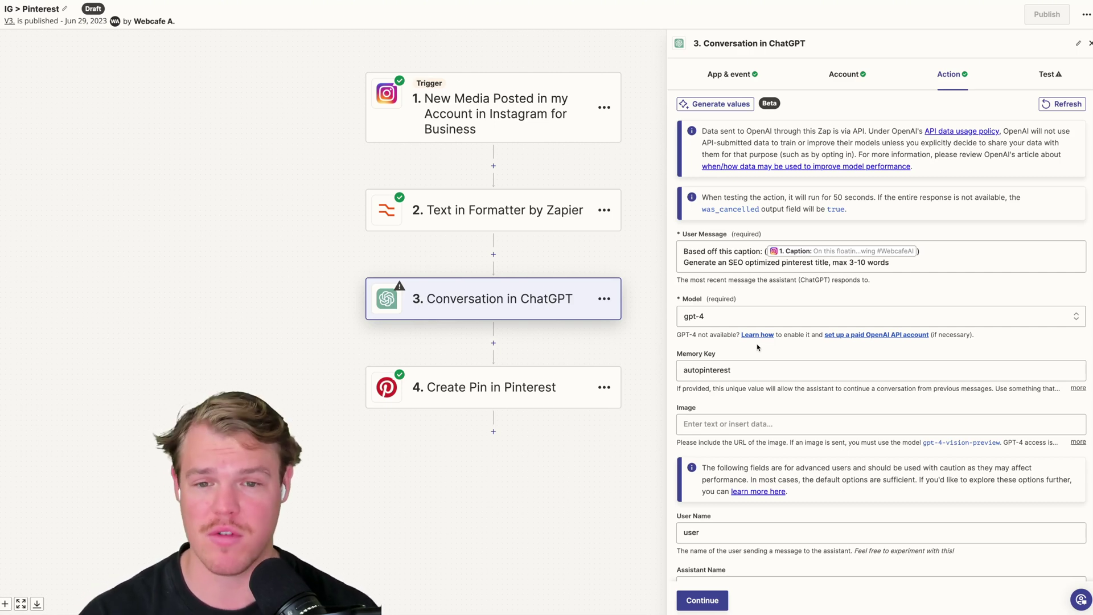
pyautogui.moveTo(335, 246)
pyautogui.mouseDown()
pyautogui.moveTo(323, 245)
pyautogui.moveTo(336, 250)
pyautogui.mouseUp()
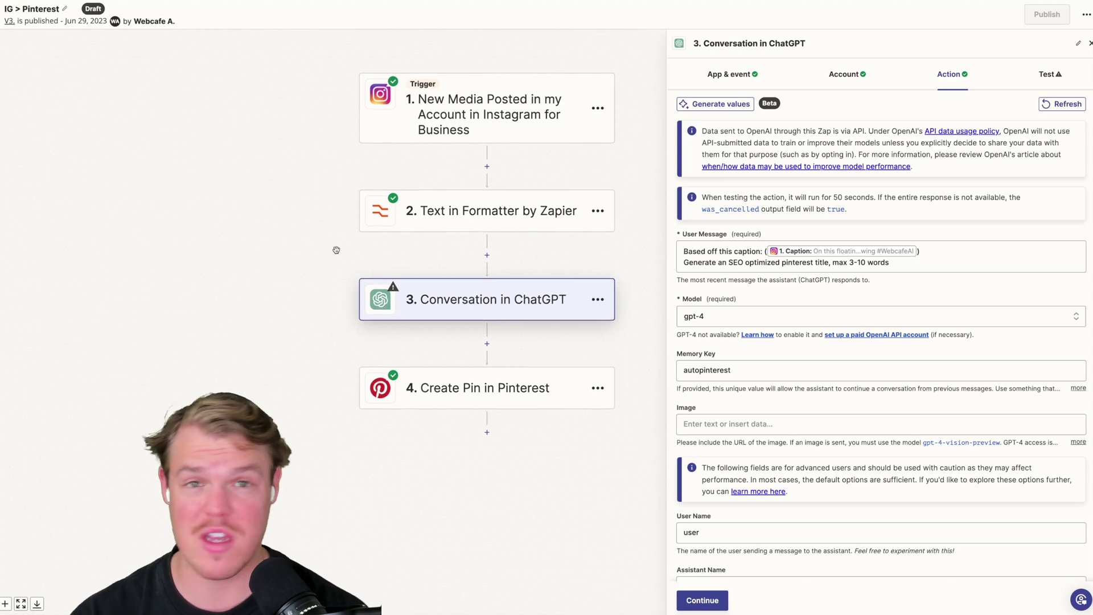
pyautogui.scroll(-1, 337, 250)
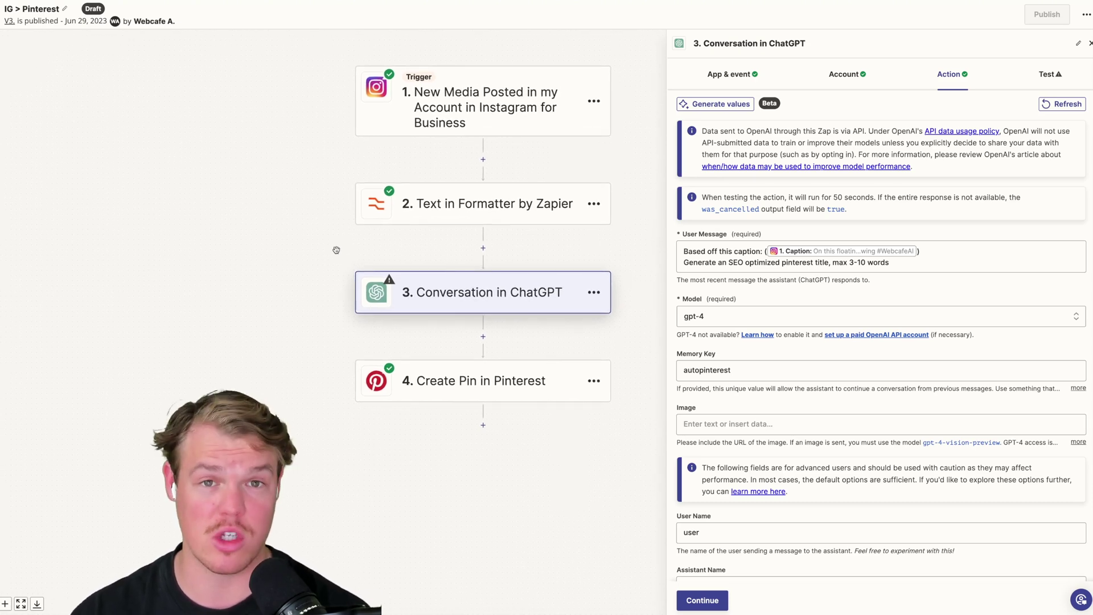
pyautogui.scroll(2, 336, 250)
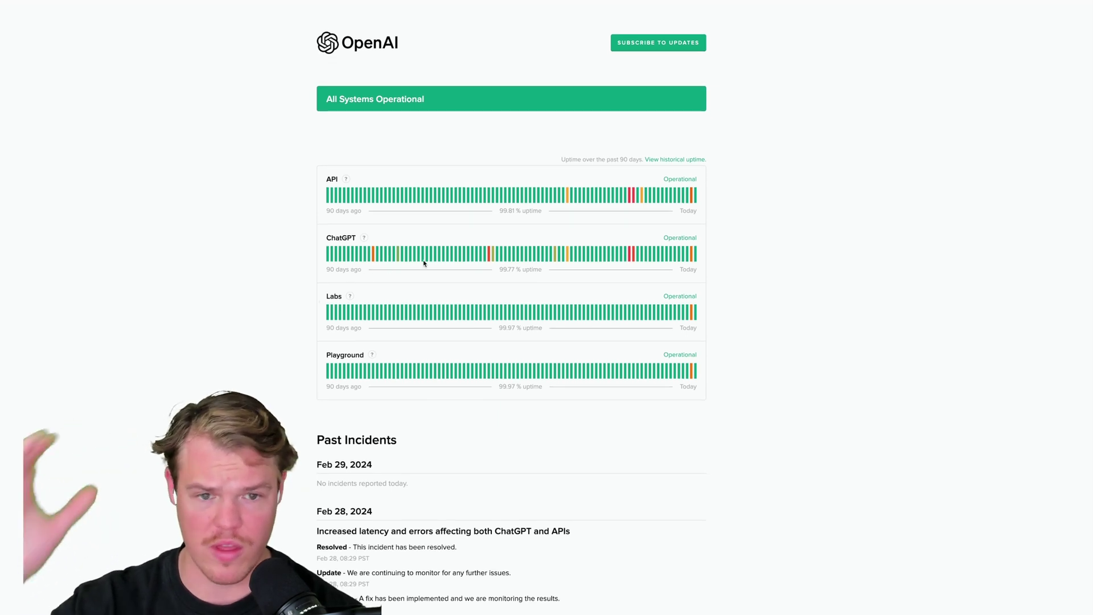
pyautogui.moveTo(633, 256)
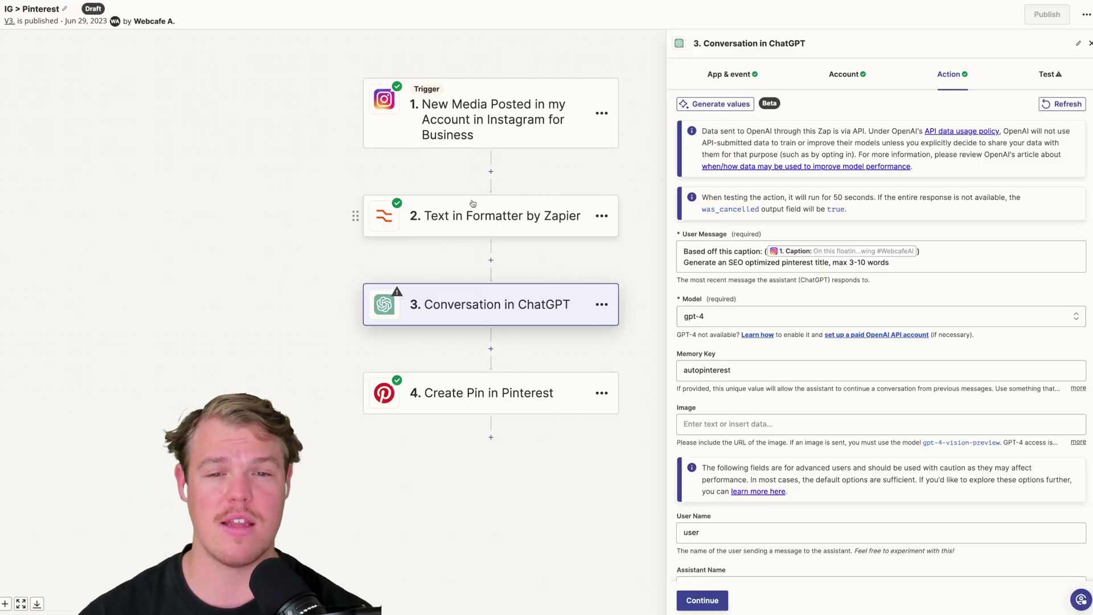
# Step: Zoom the page in slightly and add an error handler to the ChatGPT step
pyautogui.click(603, 222)
pyautogui.moveTo(271, 272); pyautogui.dragTo(241, 239)
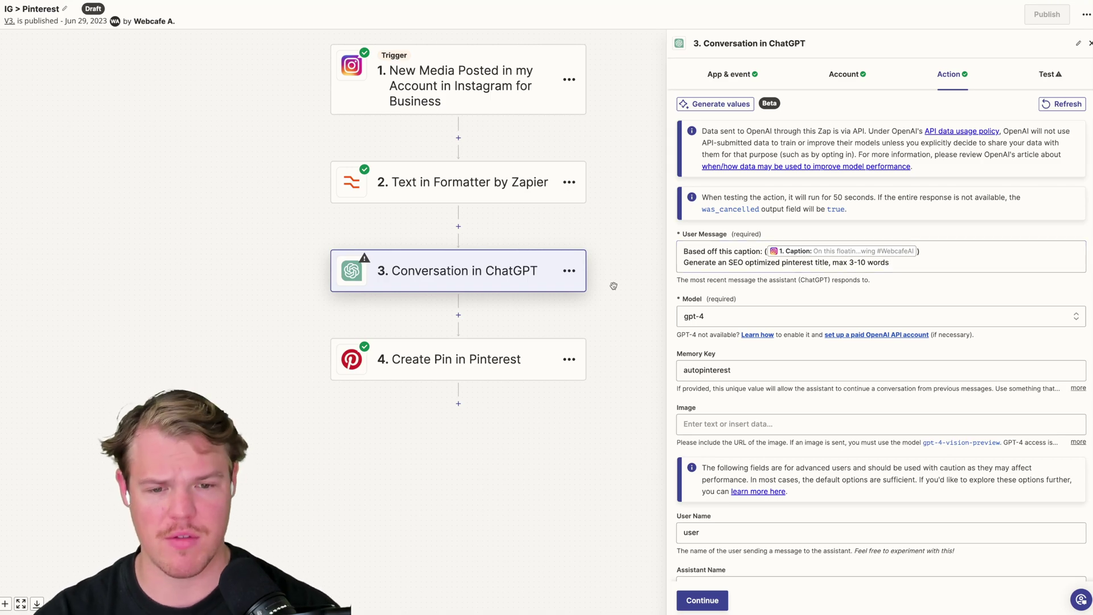
pyautogui.hotkey('ctrl', '+')
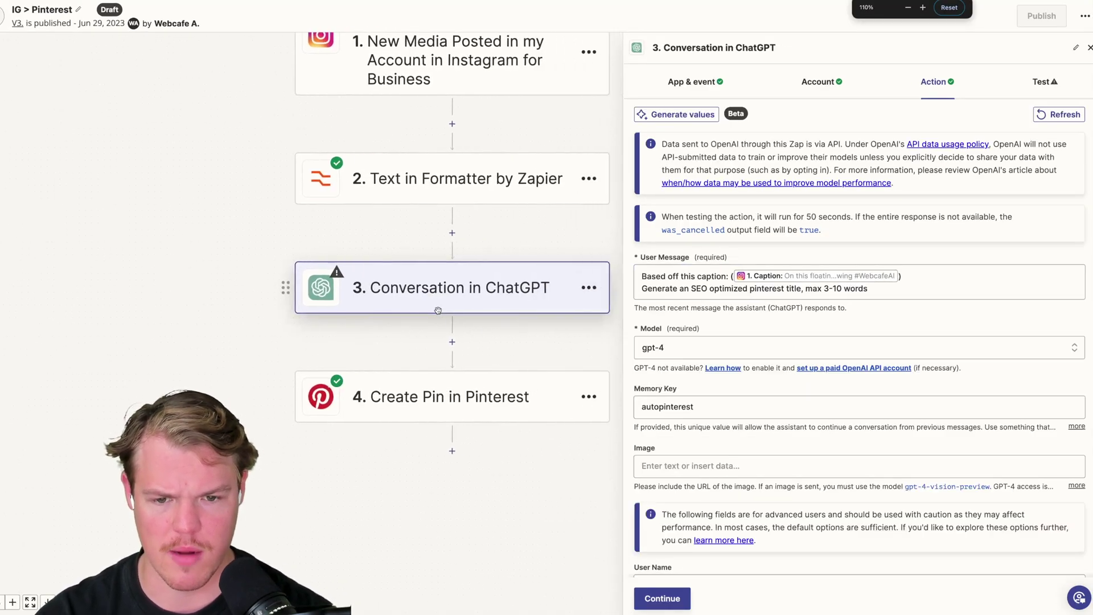
pyautogui.click(522, 287)
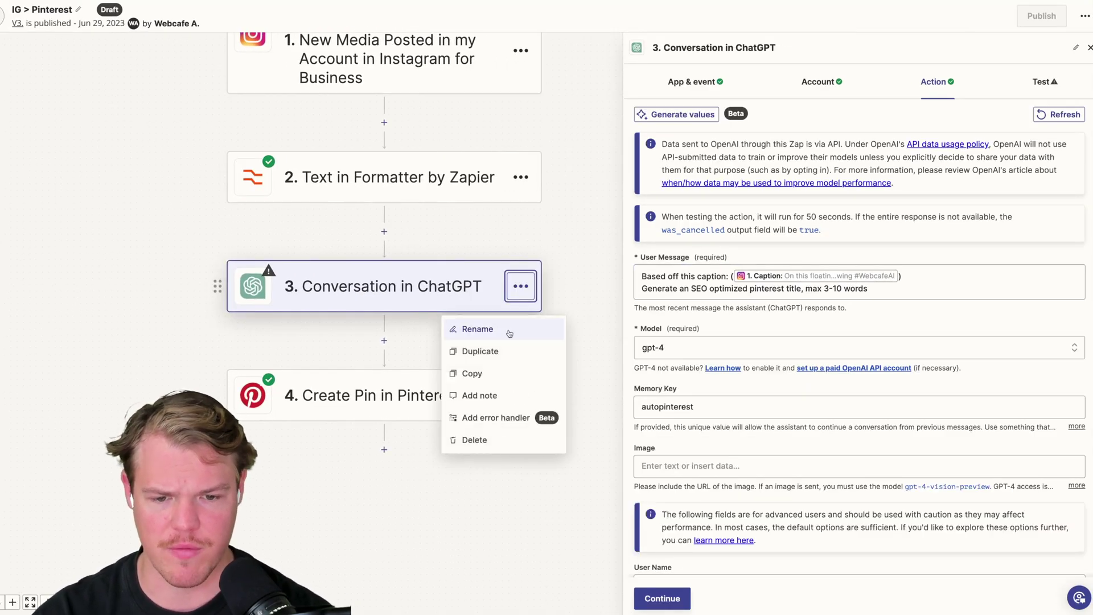
pyautogui.click(509, 415)
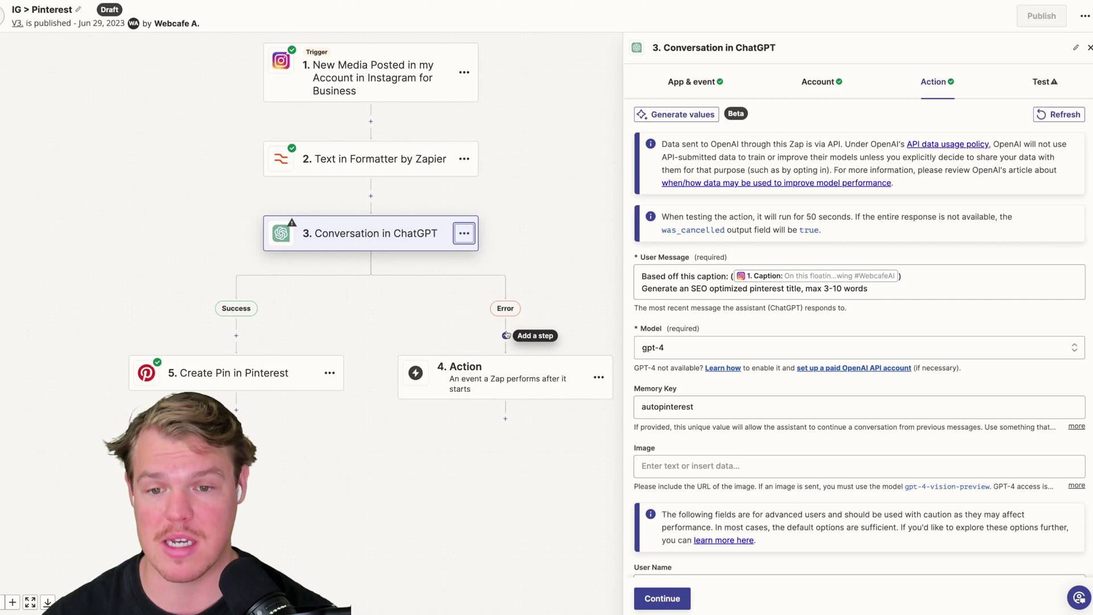
# Step: Open the new Error-path step to pick its app
pyautogui.scroll(-2, 436, 290)
pyautogui.hscroll(-2, 436, 290)
pyautogui.scroll(1, 436, 290)
pyautogui.hscroll(2, 436, 291)
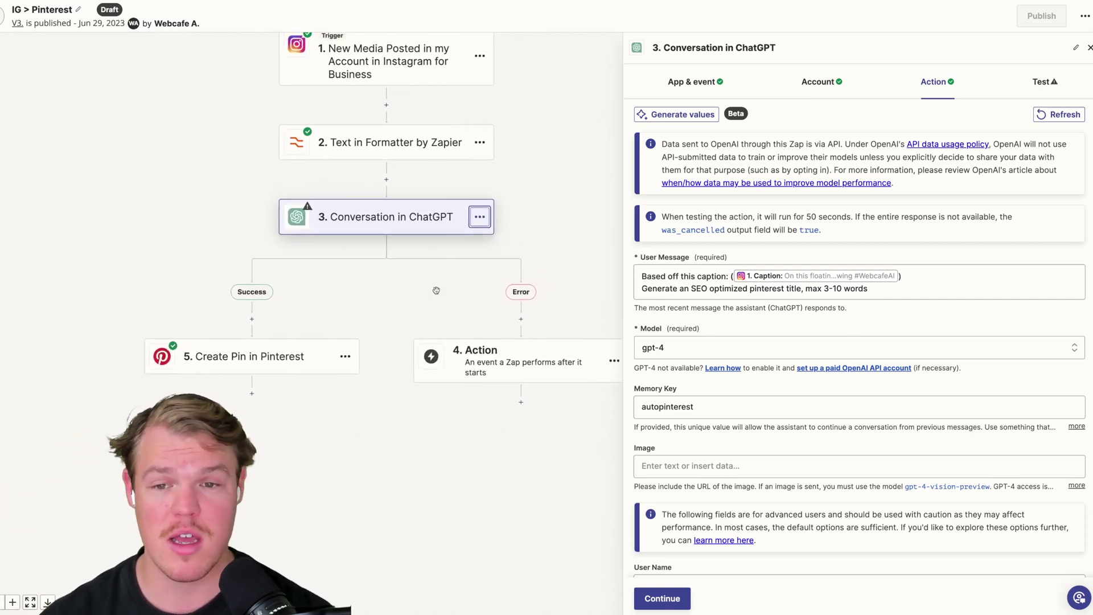
pyautogui.hscroll(5, 408, 259)
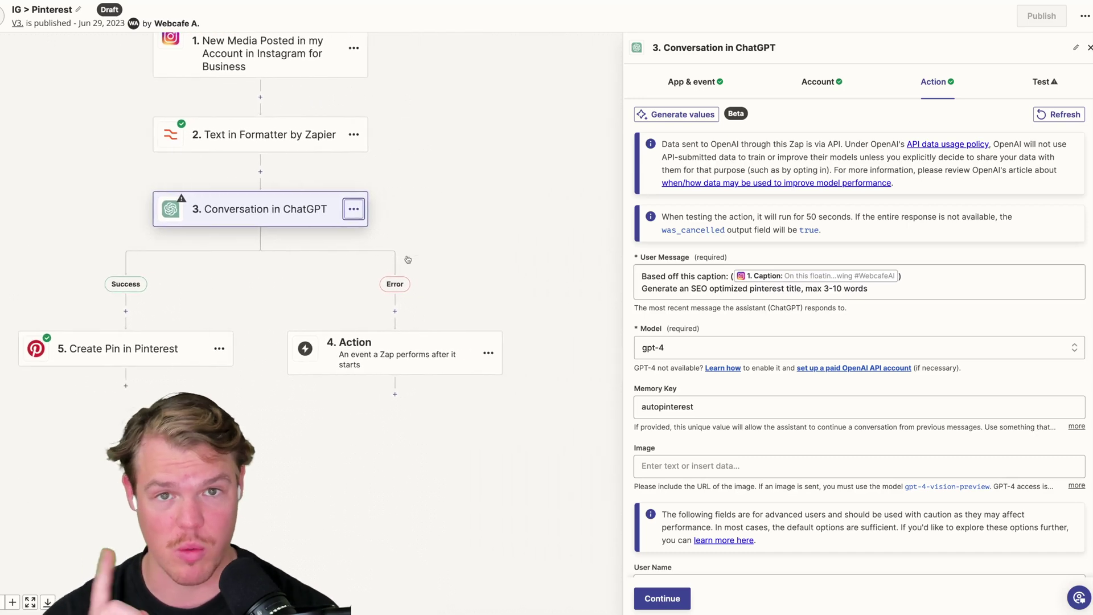
pyautogui.click(393, 353)
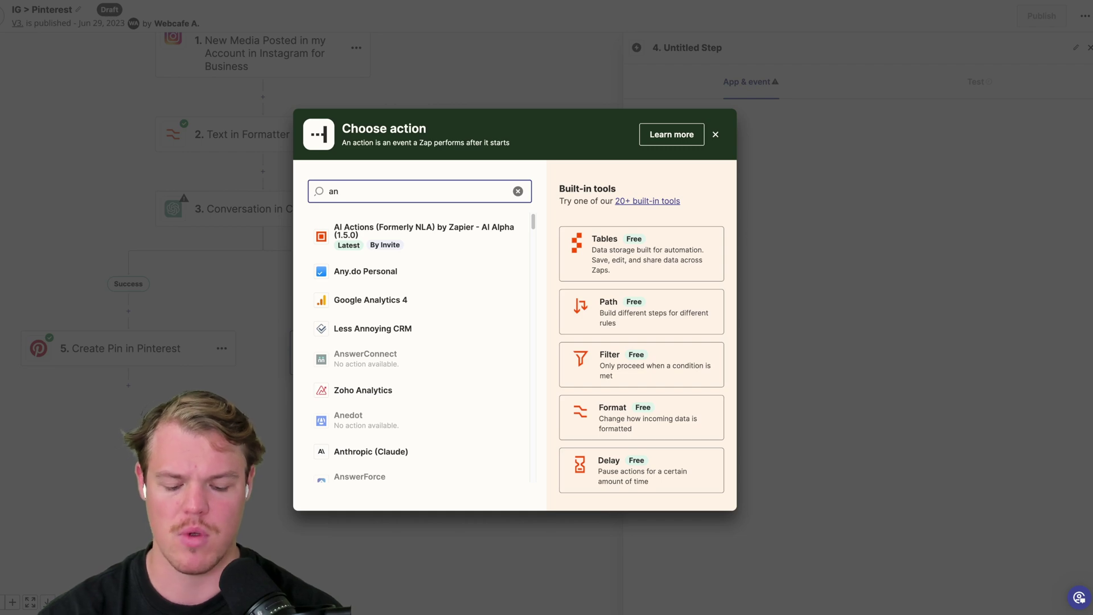
# Step: Search for Anthropic and pick Anthropic (Claude) as the error step's app
pyautogui.write('ro')
pyautogui.click(452, 226)
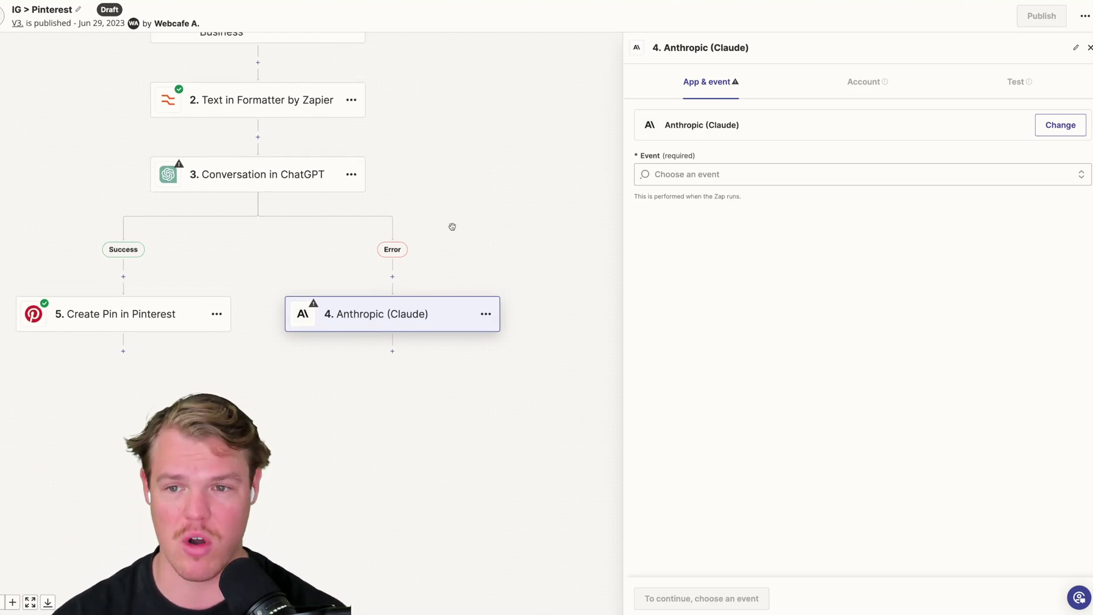
pyautogui.click(484, 314)
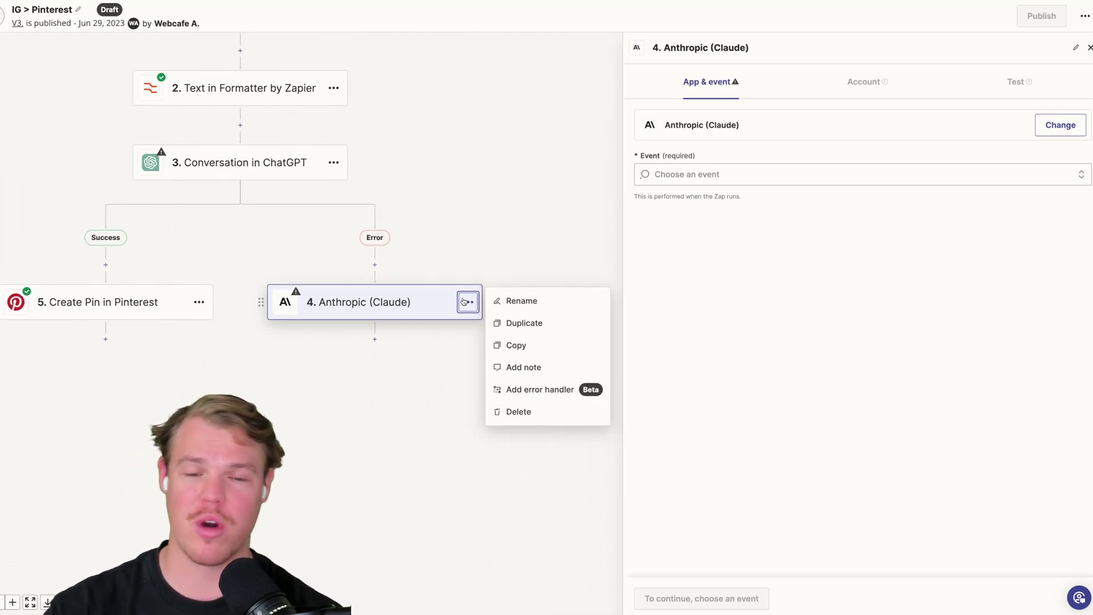
pyautogui.click(515, 388)
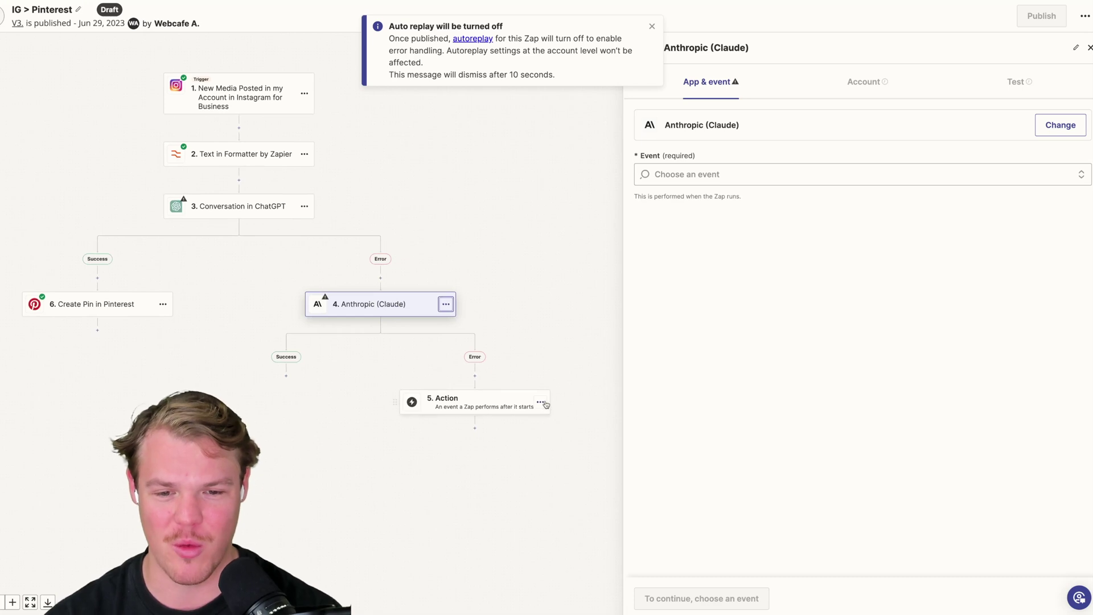
pyautogui.click(544, 403)
pyautogui.click(493, 503)
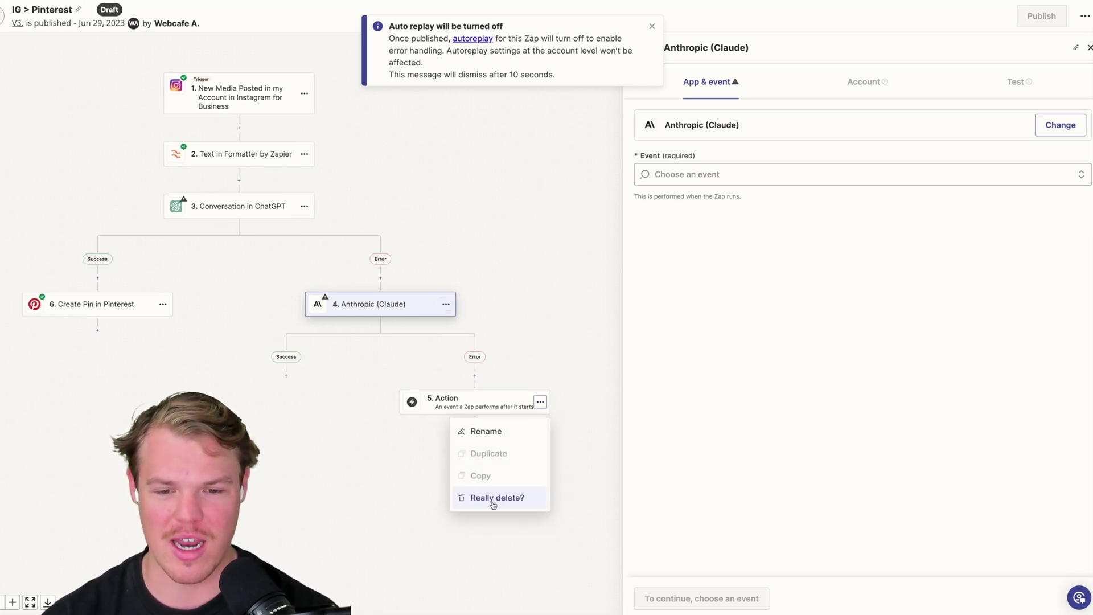
pyautogui.click(493, 503)
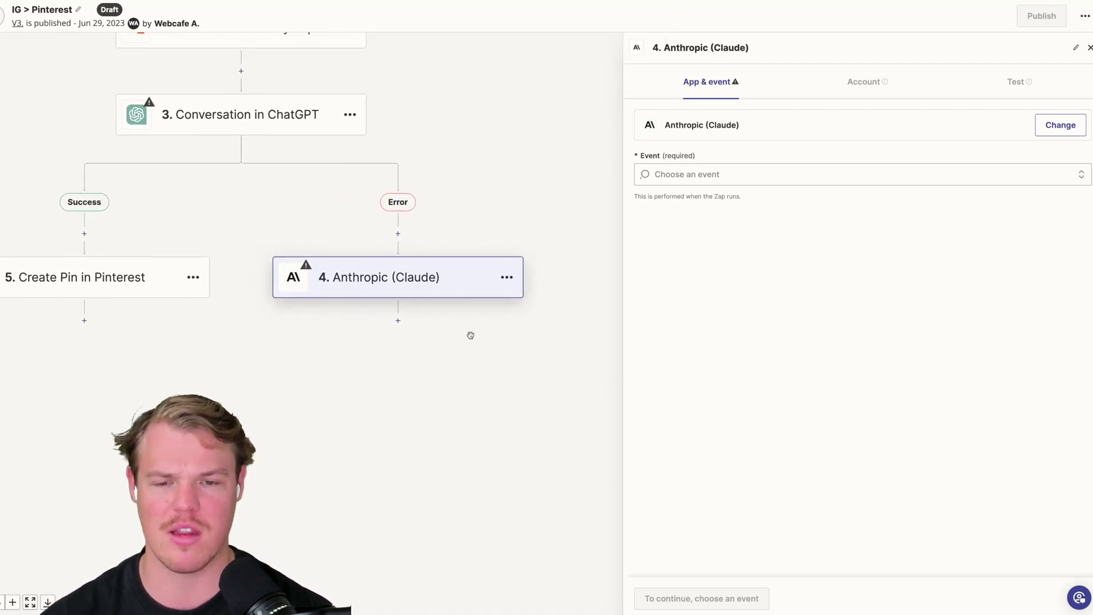
# Step: Set the Claude event to Conversation, confirm the account, and write the caption-based title prompt
pyautogui.click(690, 176)
pyautogui.click(689, 232)
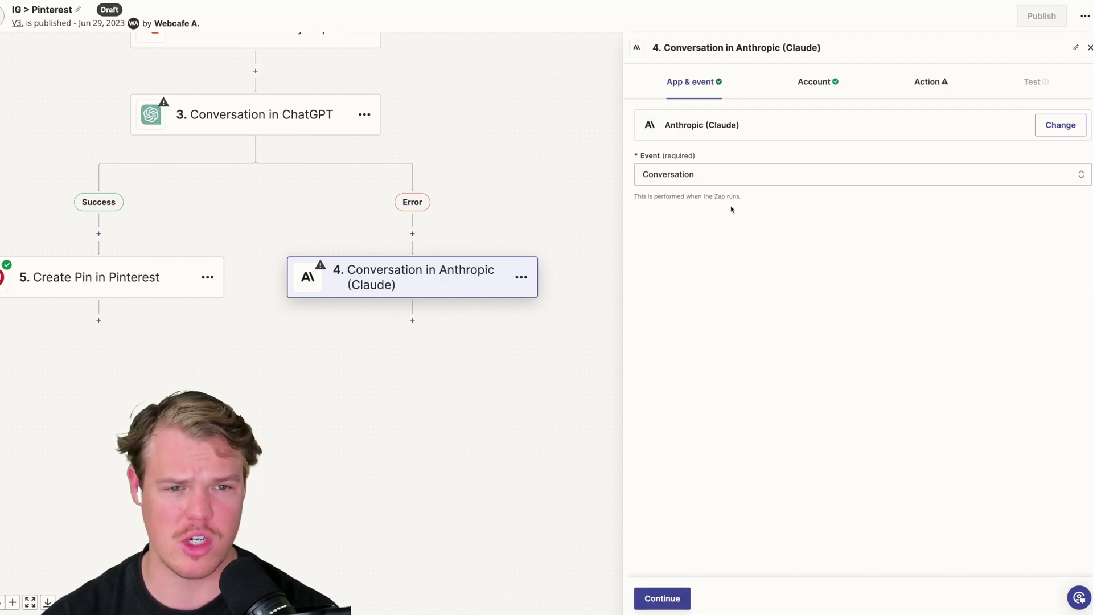
pyautogui.click(815, 96)
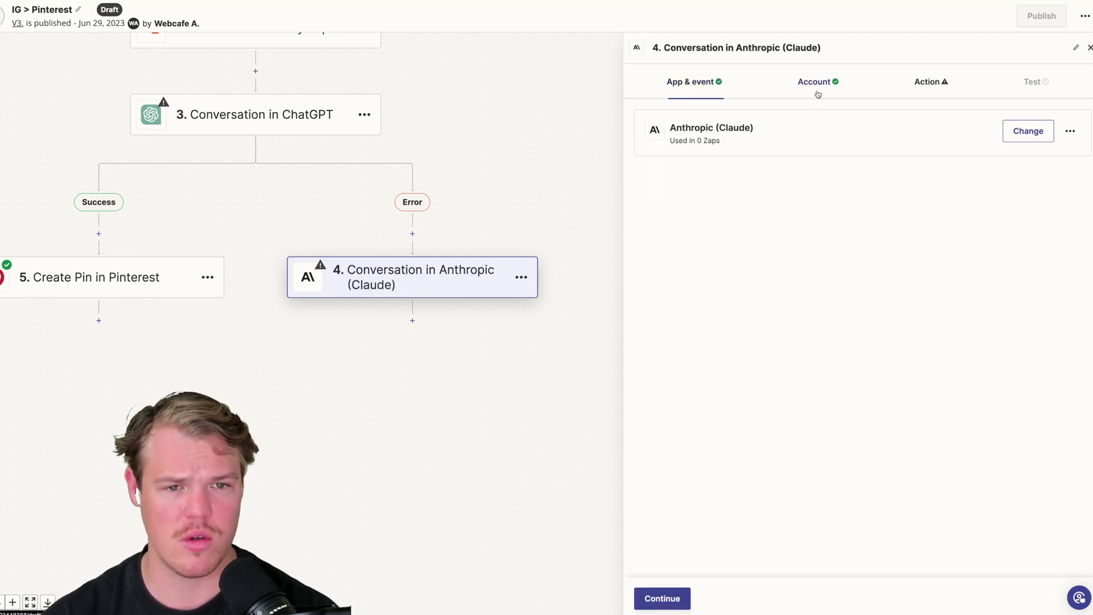
pyautogui.click(915, 91)
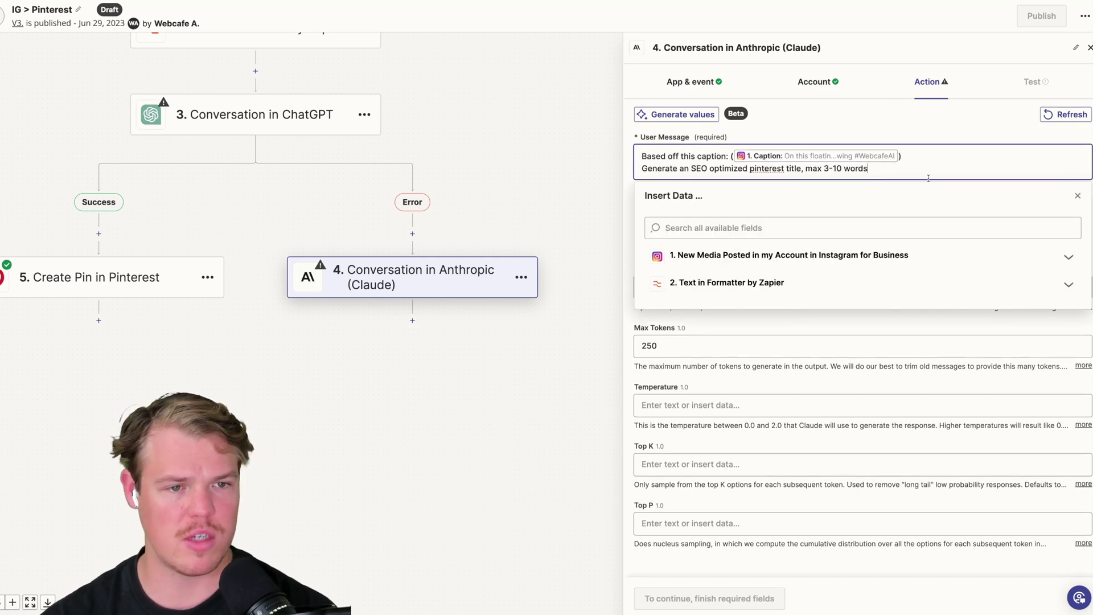
pyautogui.press('Escape')
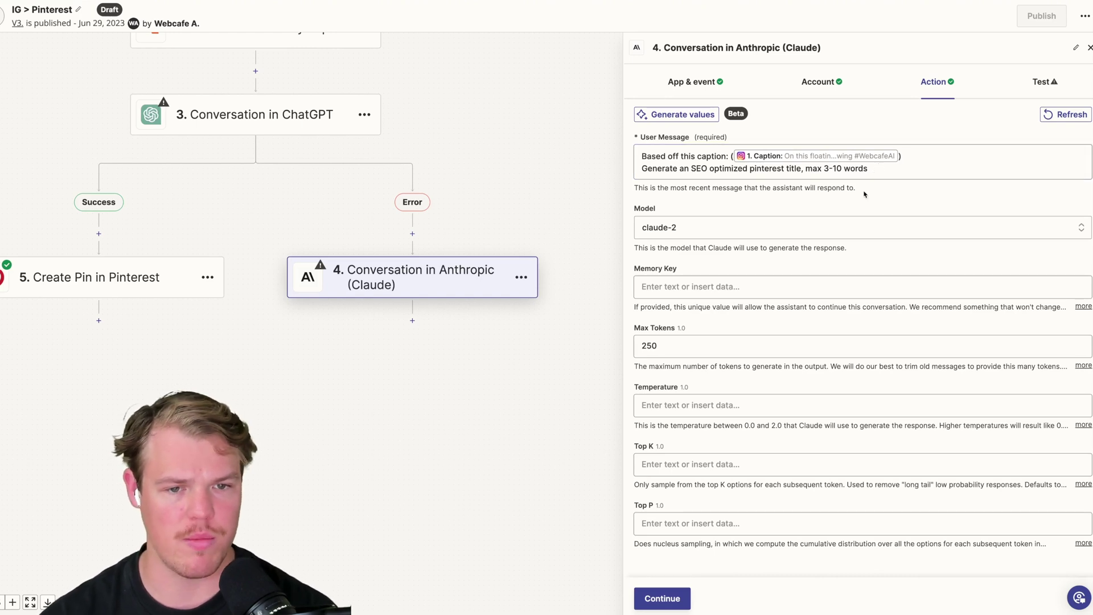
# Step: Keep the claude-2 model, set memory key 'asdads', and continue to testing
pyautogui.click(847, 230)
pyautogui.click(861, 211)
pyautogui.click(854, 226)
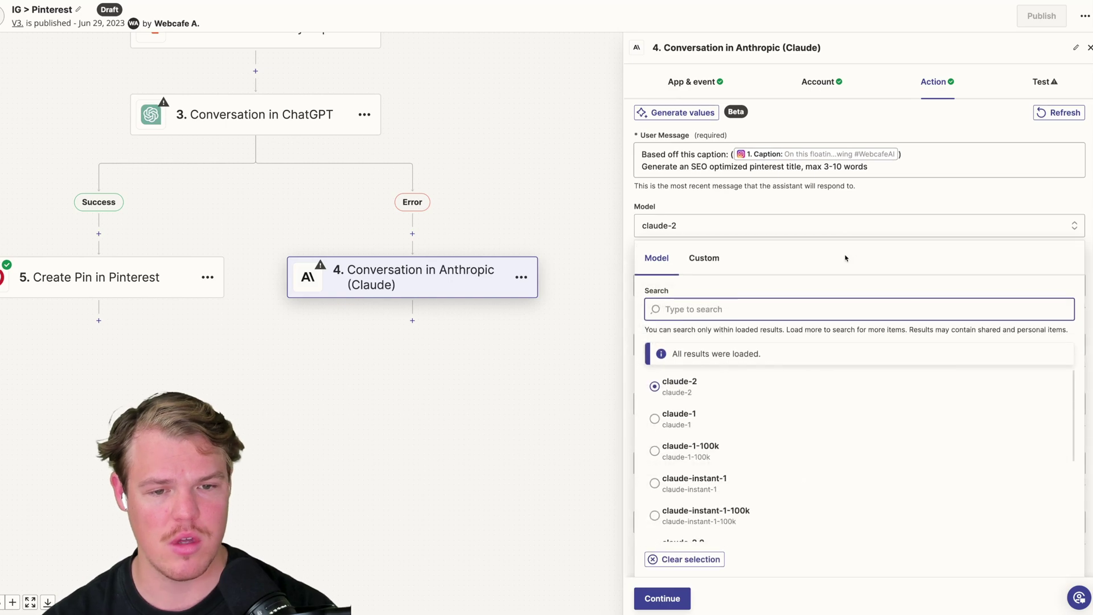
pyautogui.click(918, 204)
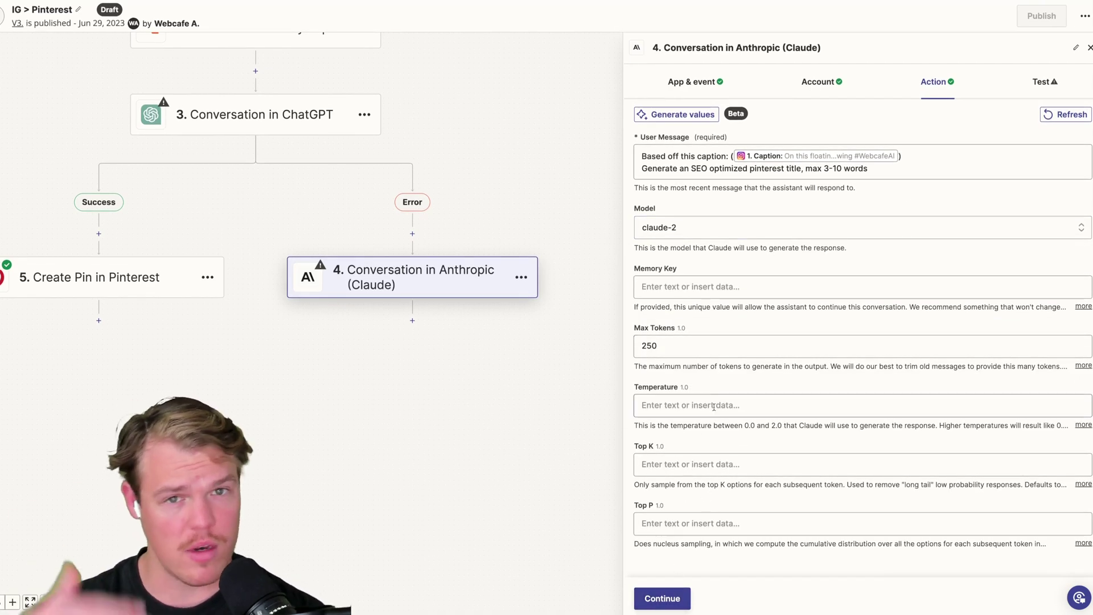
pyautogui.click(669, 285)
pyautogui.write('asdads')
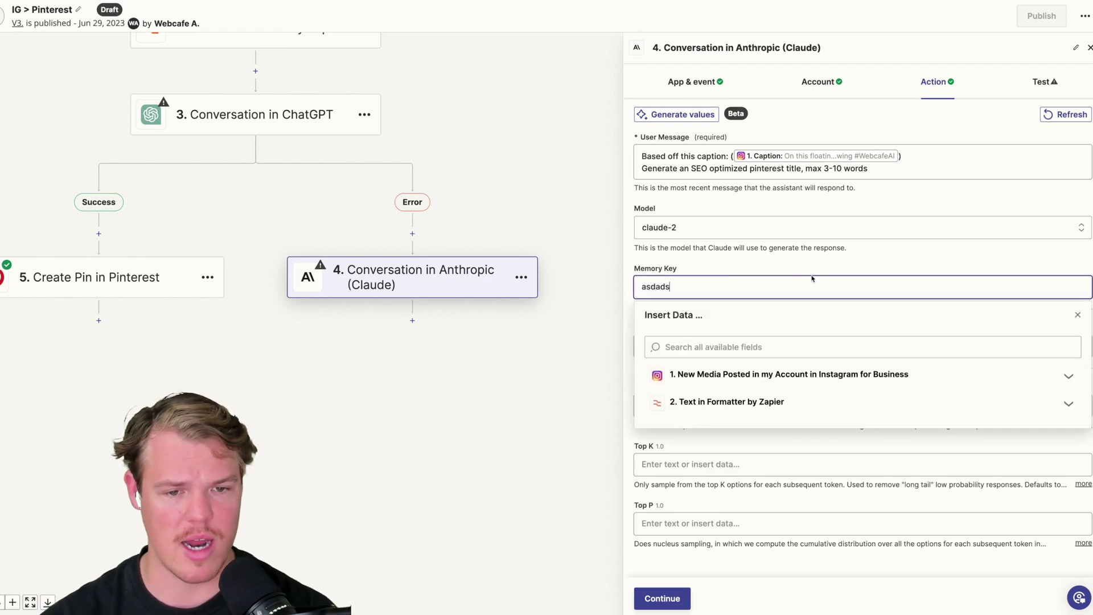
pyautogui.click(905, 265)
pyautogui.click(662, 598)
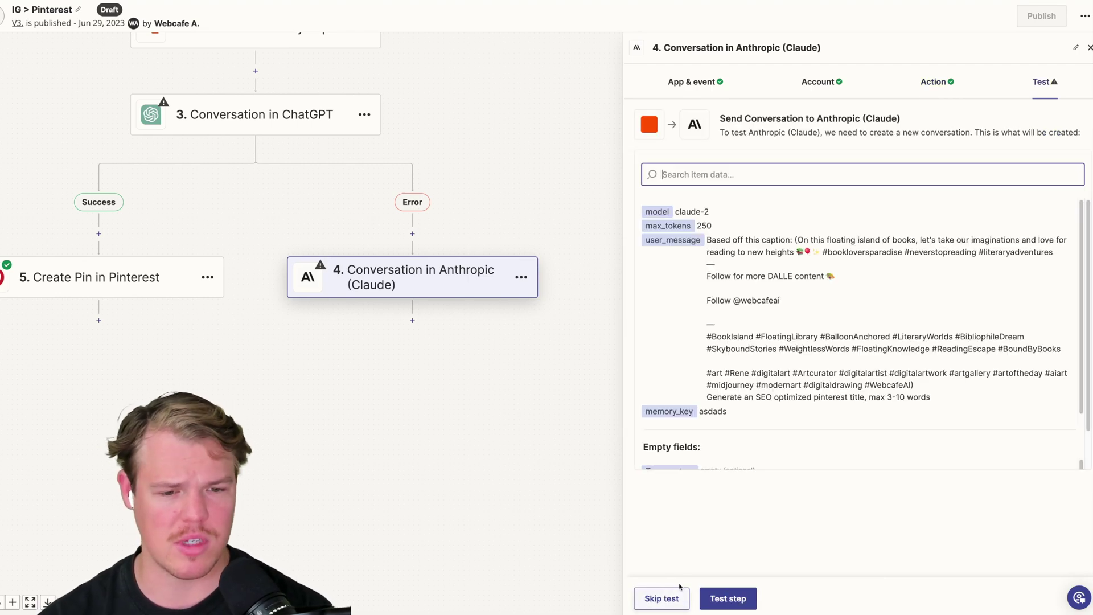
# Step: Test the Claude step, then add 'Generate just the title no text before or after' to the prompt
pyautogui.click(727, 597)
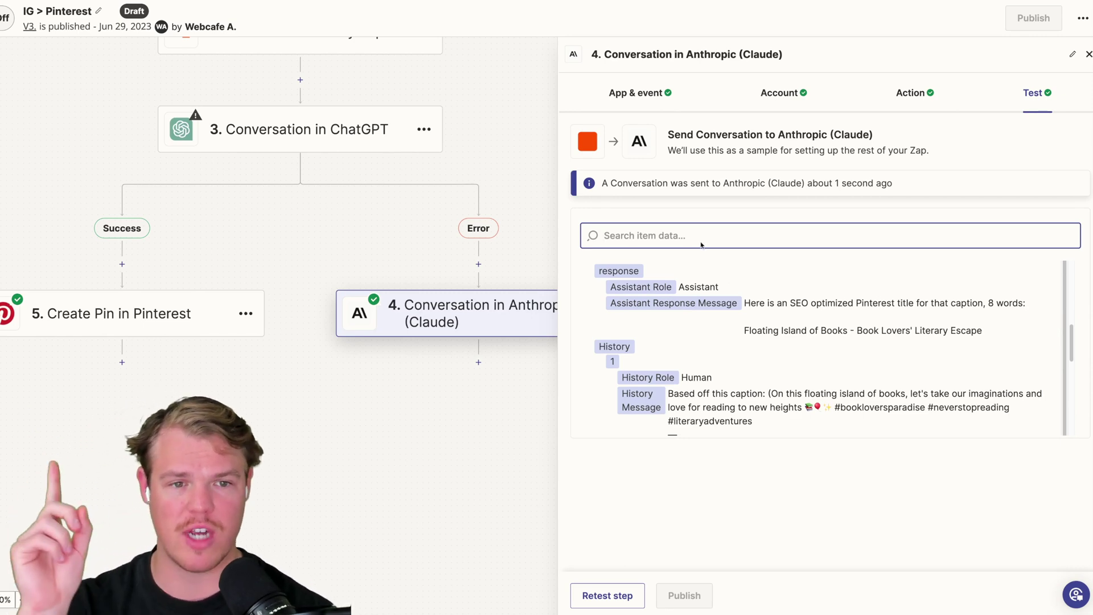
pyautogui.click(901, 100)
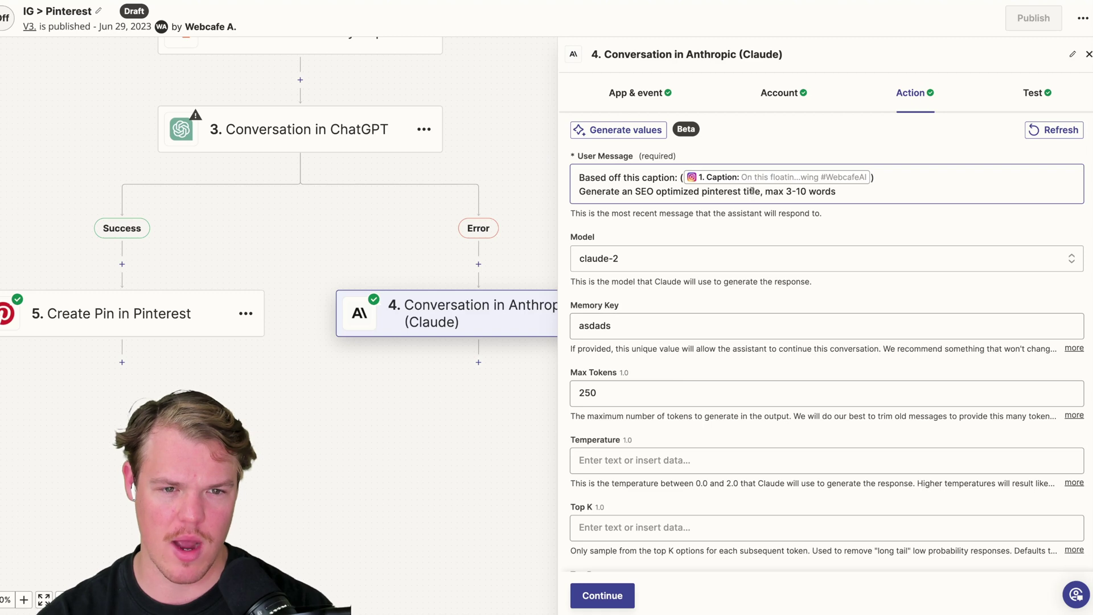
pyautogui.click(862, 194)
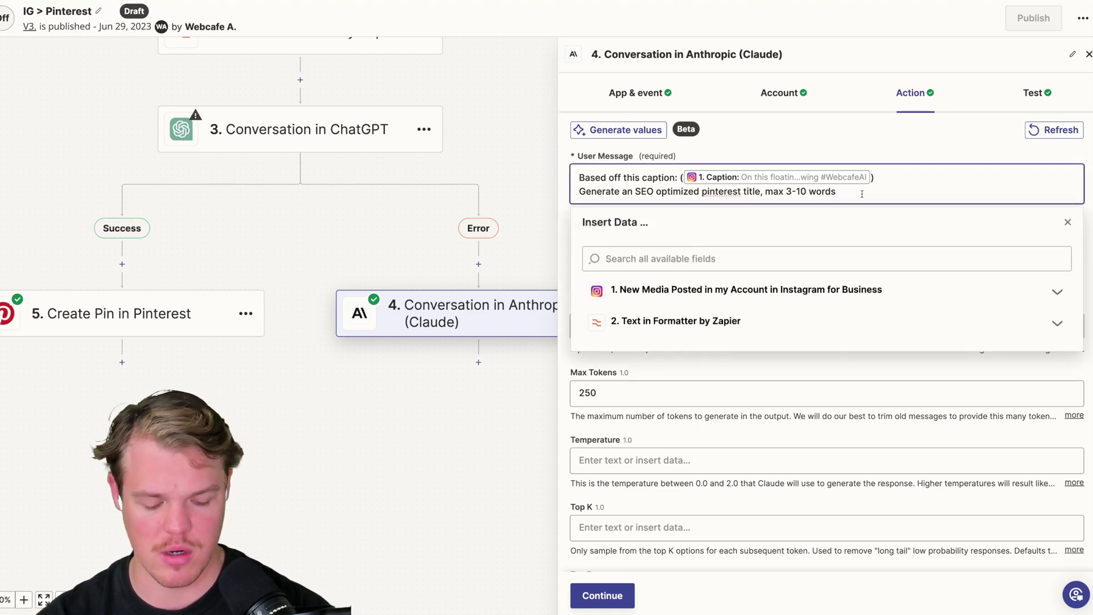
pyautogui.press('Return')
pyautogui.press('Return')
pyautogui.press('Return')
pyautogui.write('Gemn')
pyautogui.press('BackSpace')
pyautogui.press('BackSpace')
pyautogui.write('nerate just the title not ')
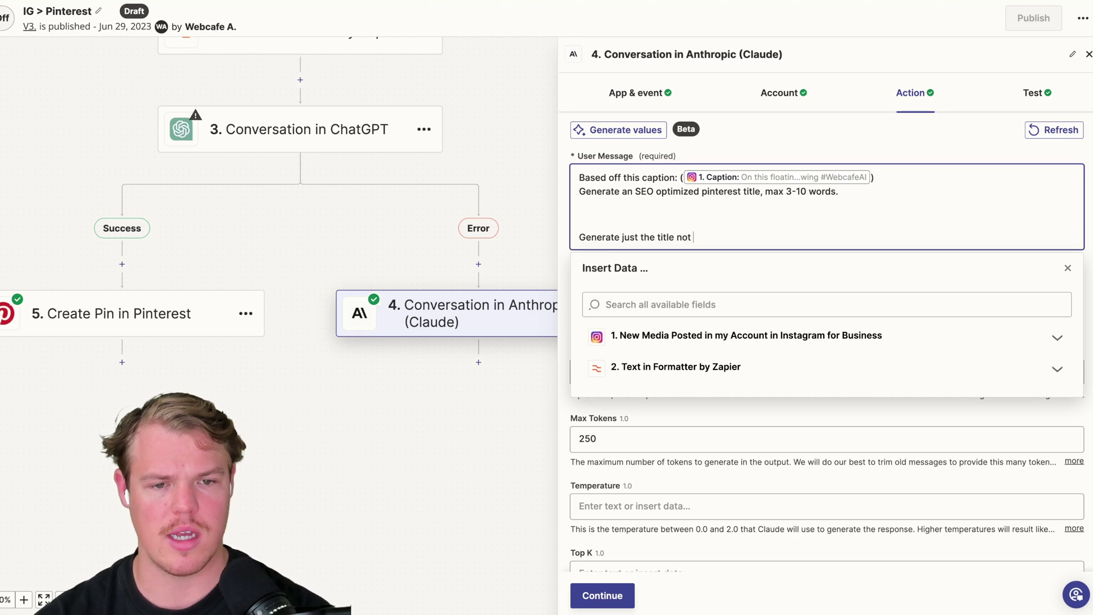
pyautogui.write('ecxt')
pyautogui.write('xt before or after')
# Step: Change the memory key to asdads1 and continue to testing
pyautogui.scroll(-2, 719, 397)
pyautogui.click(676, 253)
pyautogui.write('1')
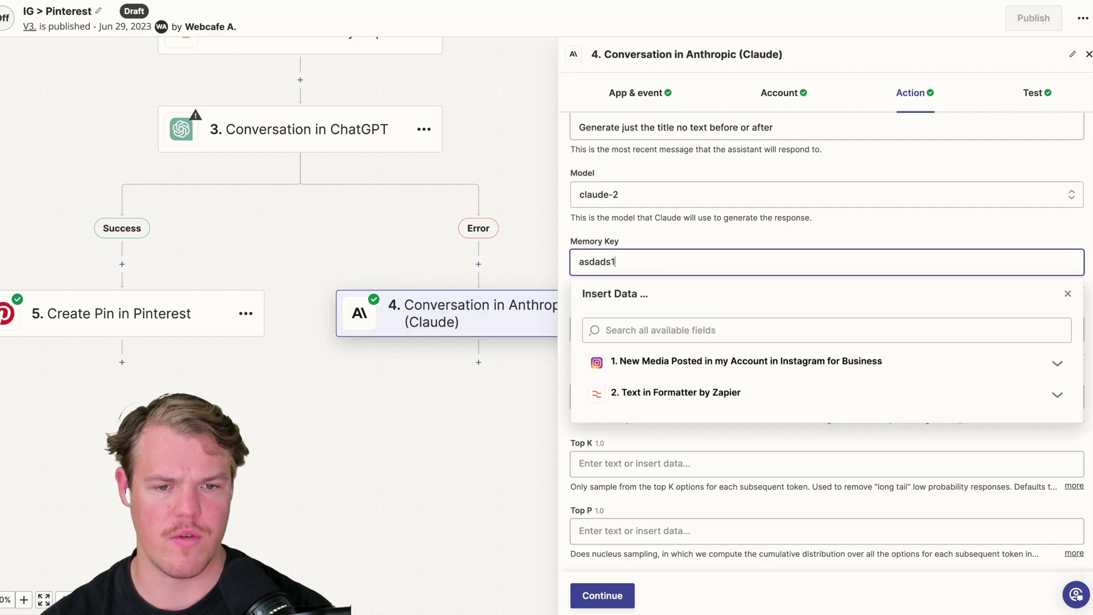
pyautogui.click(730, 246)
pyautogui.click(603, 594)
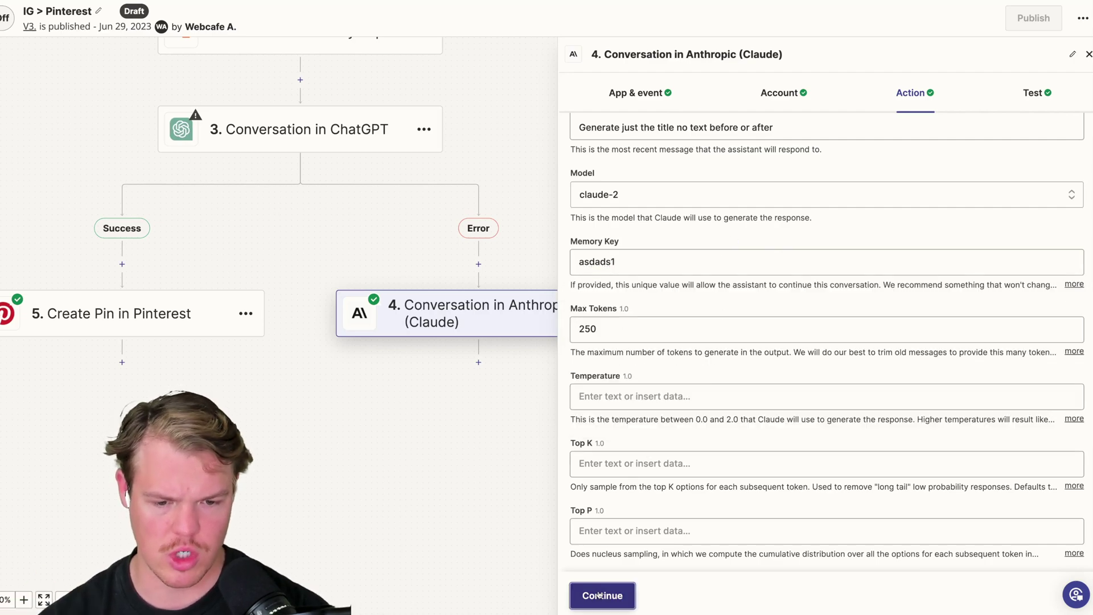
# Step: Retest the Claude step and confirm it returns 'Floating Book Island Paradise'
pyautogui.click(626, 595)
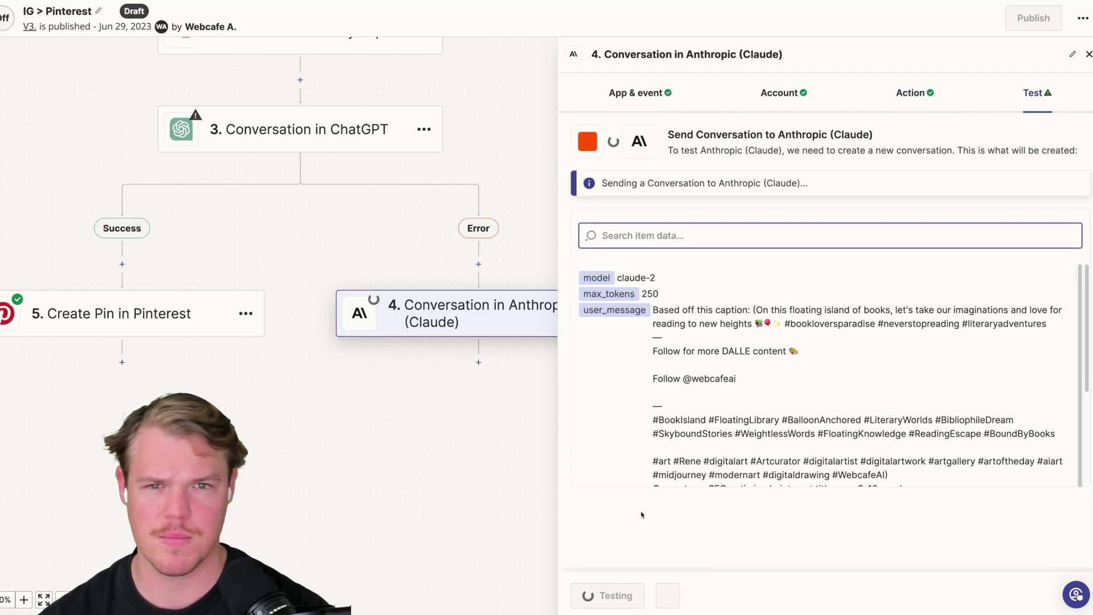
pyautogui.scroll(-4, 799, 367)
pyautogui.moveTo(751, 338); pyautogui.dragTo(902, 343)
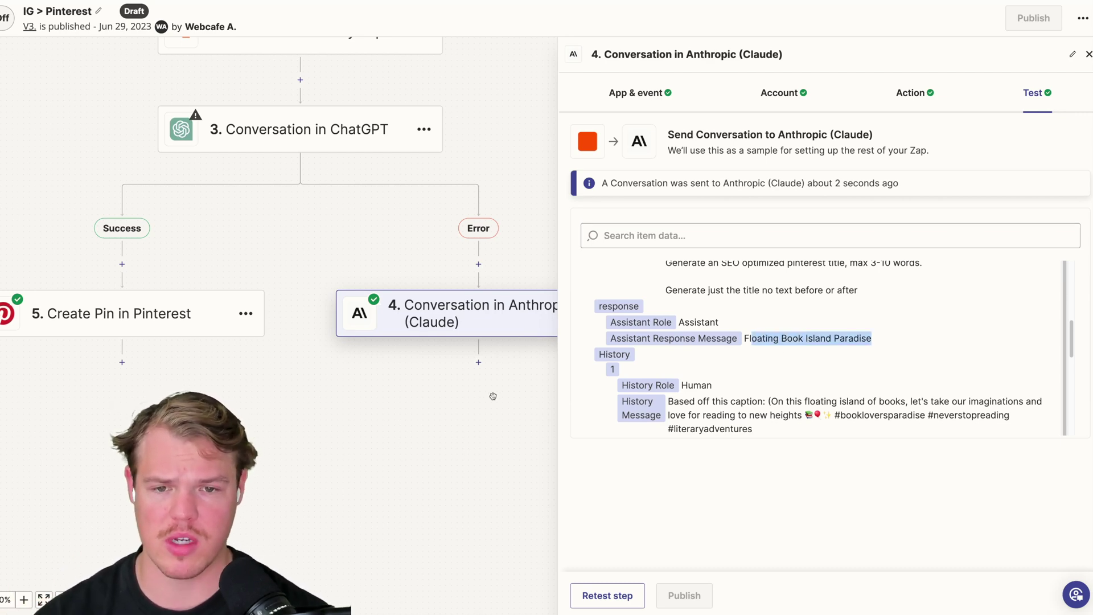
pyautogui.scroll(-2, 493, 396)
# Step: Close the Claude step editor and bring up the Pinterest pin step's options
pyautogui.click(1083, 18)
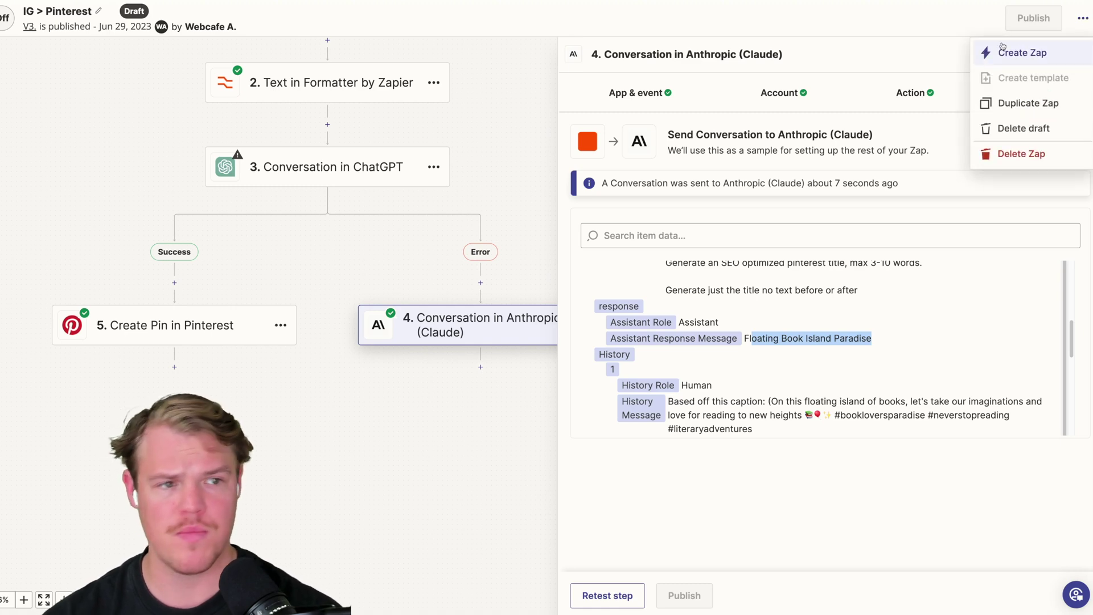
pyautogui.click(524, 135)
pyautogui.moveTo(524, 134); pyautogui.dragTo(509, 123)
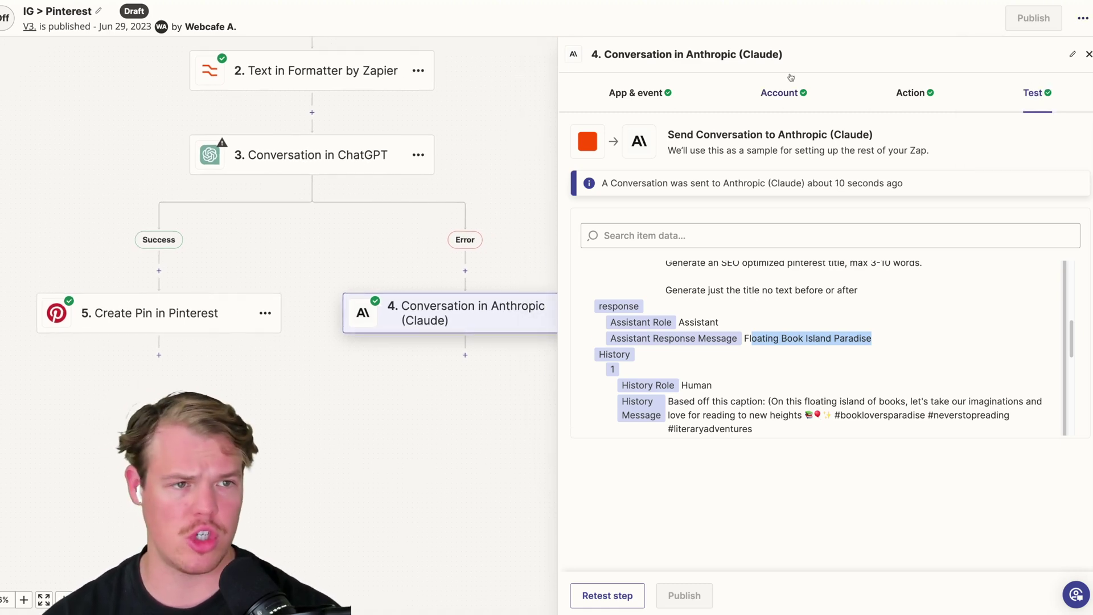
pyautogui.click(1087, 53)
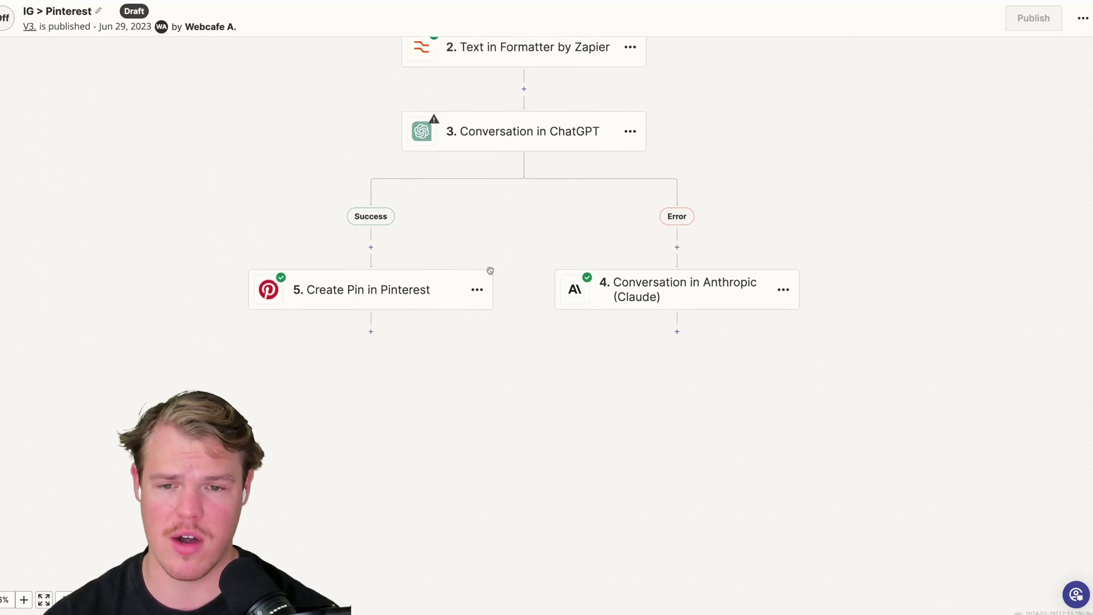
pyautogui.click(477, 289)
# Step: Duplicate the Create Pin in Pinterest step and move the copy under Claude on the Error path
pyautogui.click(530, 314)
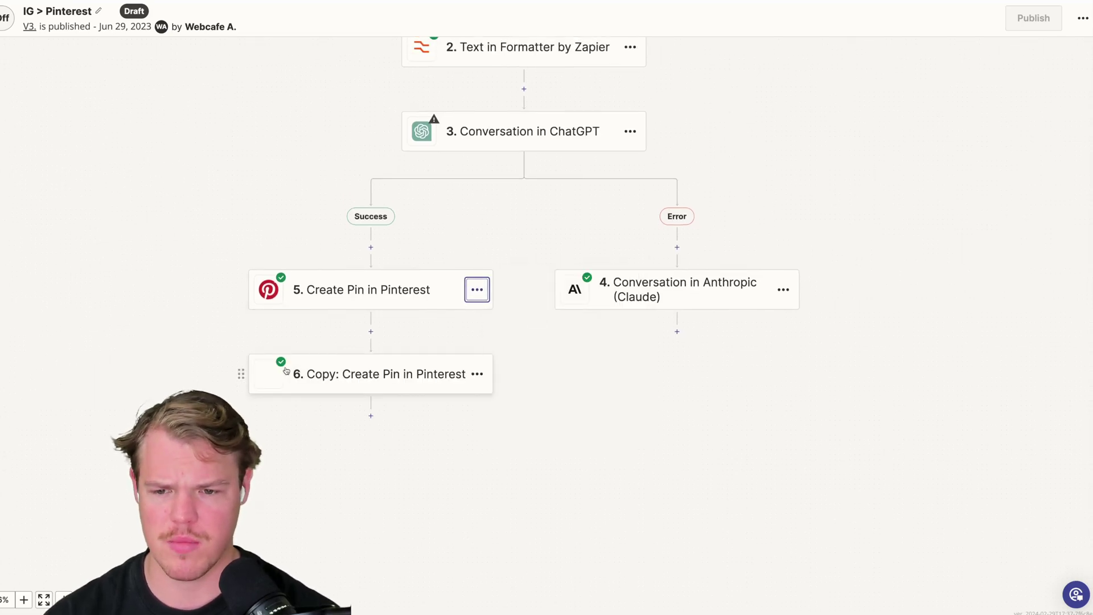
pyautogui.moveTo(240, 373); pyautogui.dragTo(651, 335)
pyautogui.click(568, 418)
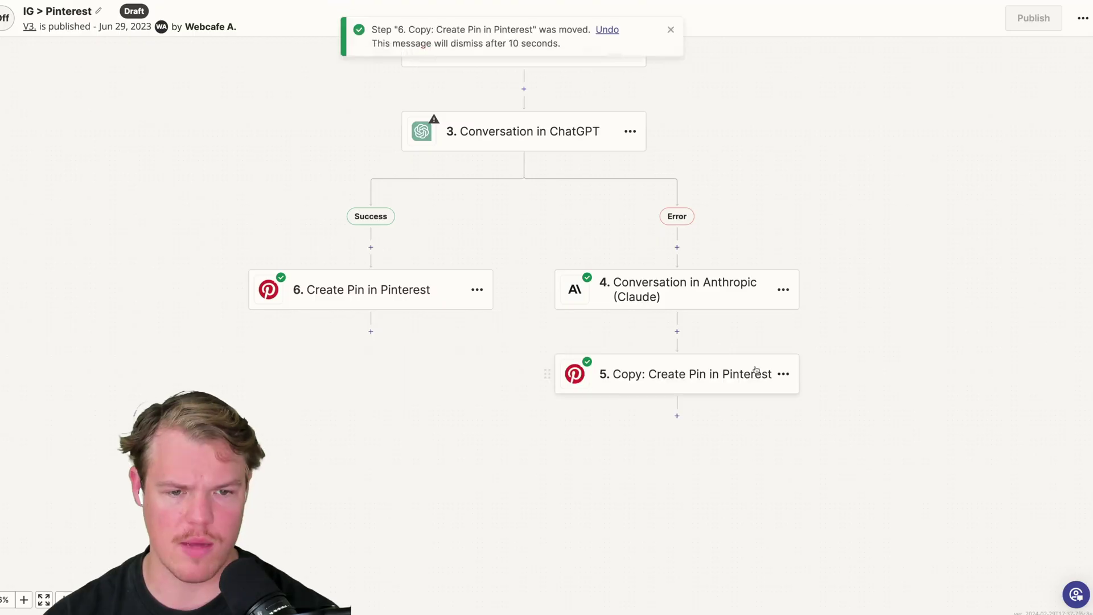
# Step: Open the copied pin's settings, review its account and fields, and select its Title field
pyautogui.click(658, 366)
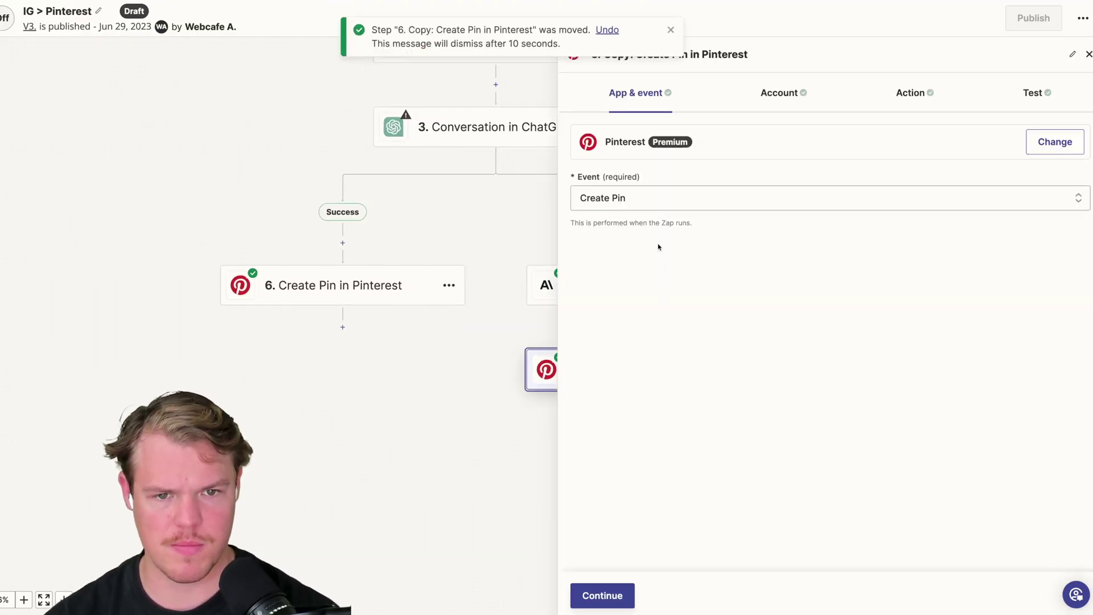
pyautogui.click(779, 92)
pyautogui.click(914, 92)
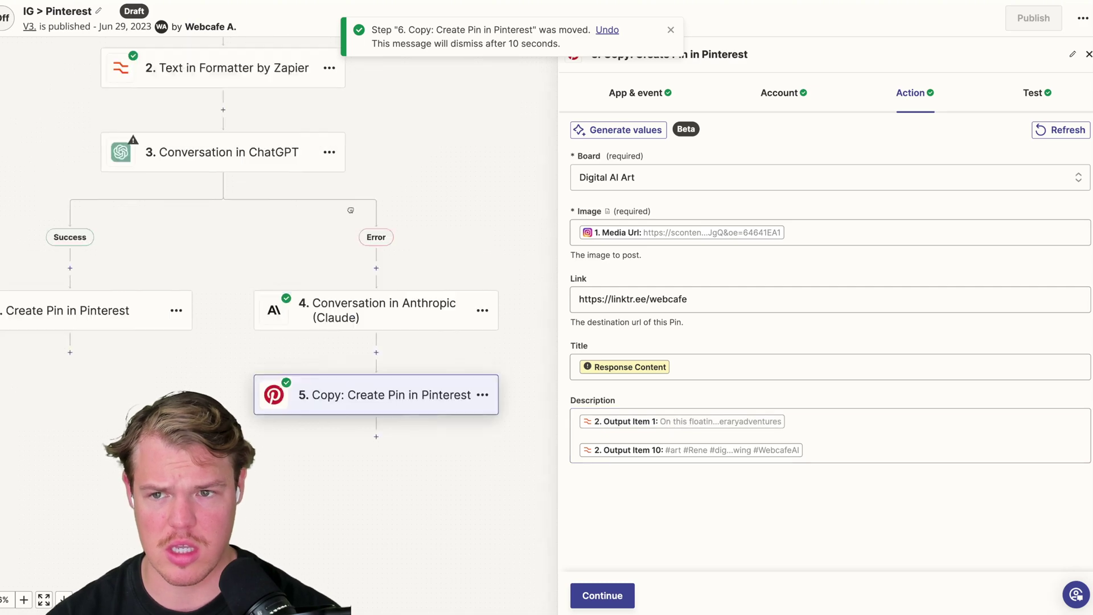
pyautogui.scroll(5, 287, 169)
pyautogui.scroll(-5, 286, 169)
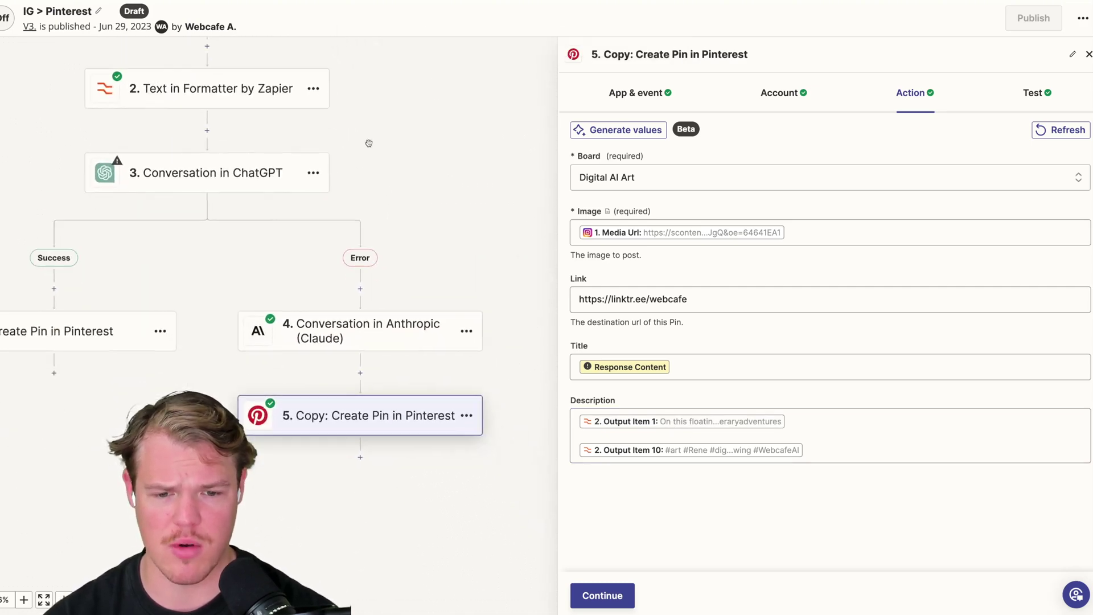
pyautogui.scroll(-2, 443, 135)
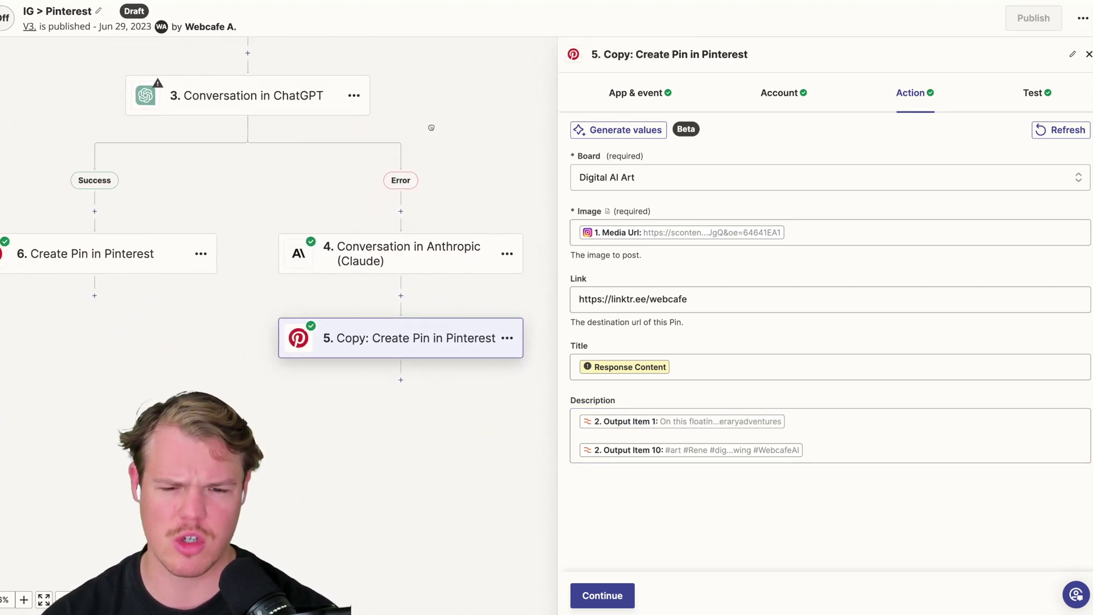
pyautogui.click(690, 357)
# Step: Replace the copied pin's Title with Claude's Assistant Response Message, continue, and close the editor
pyautogui.press('BackSpace')
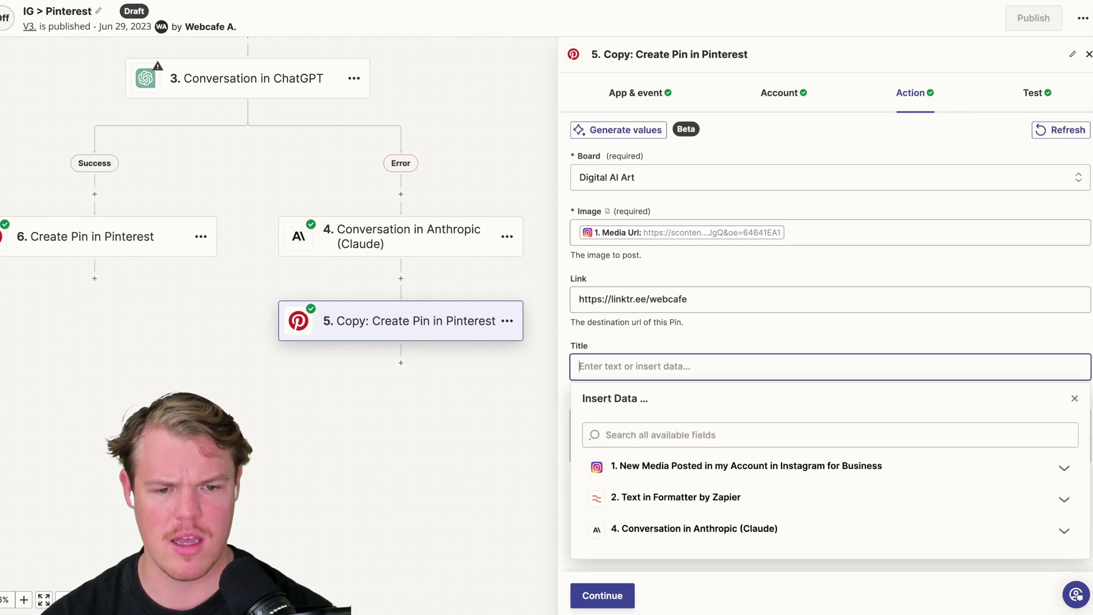
pyautogui.click(714, 530)
pyautogui.scroll(-5, 717, 512)
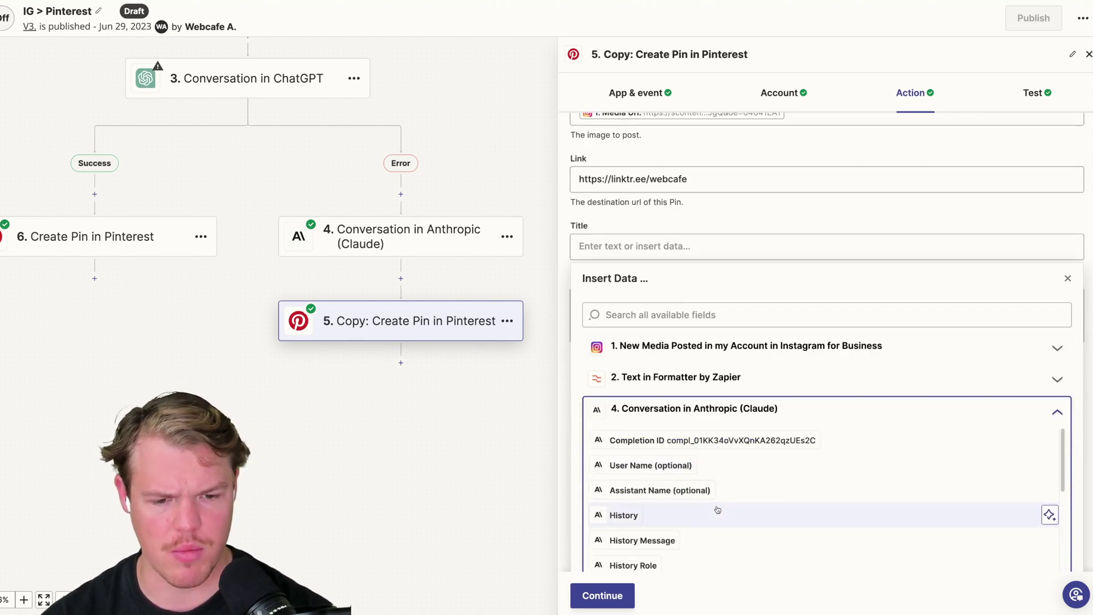
pyautogui.click(729, 544)
pyautogui.click(883, 222)
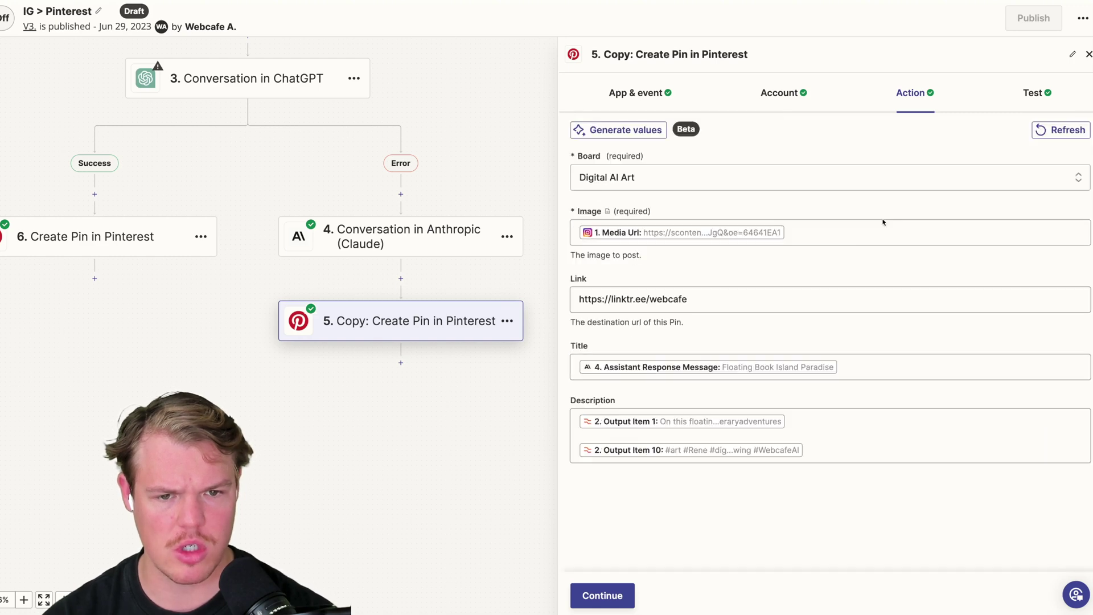
pyautogui.click(603, 595)
pyautogui.click(1088, 55)
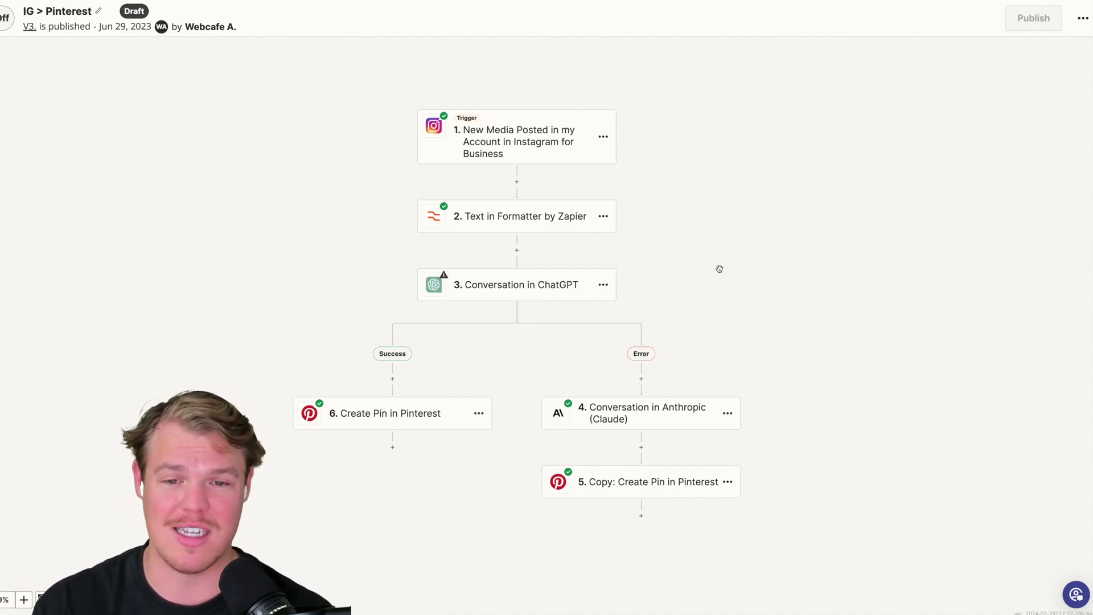
pyautogui.scroll(-2, 693, 263)
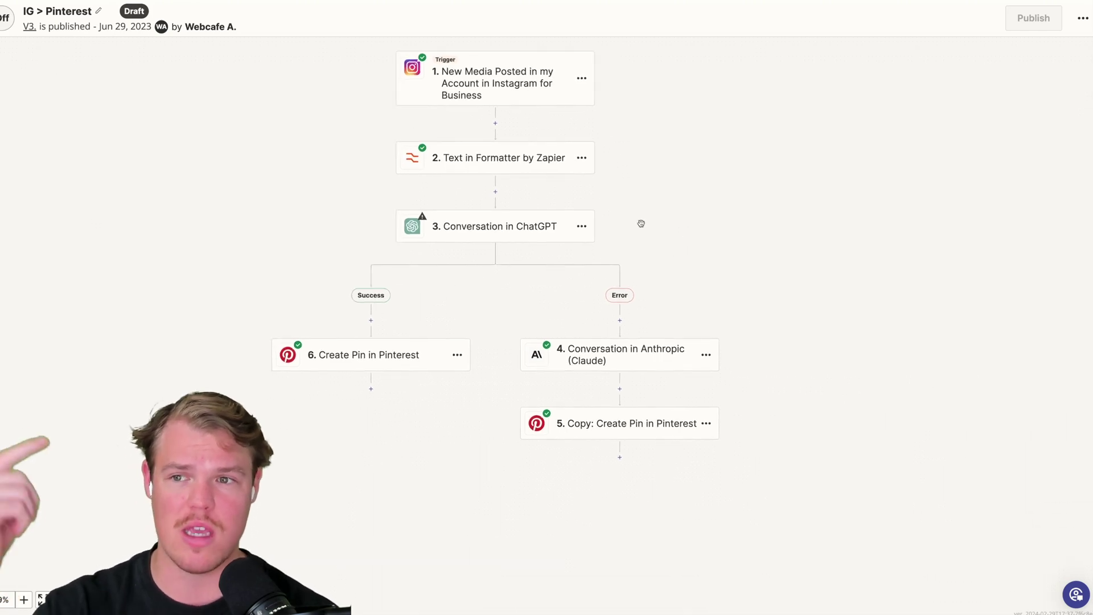
pyautogui.scroll(-1, 640, 223)
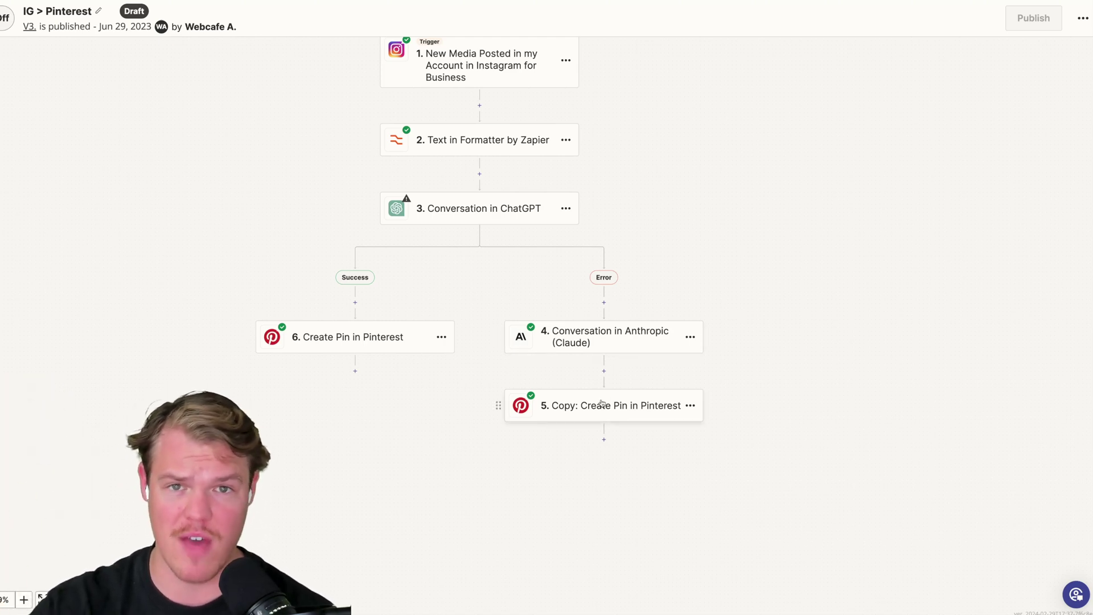
pyautogui.scroll(1, 614, 170)
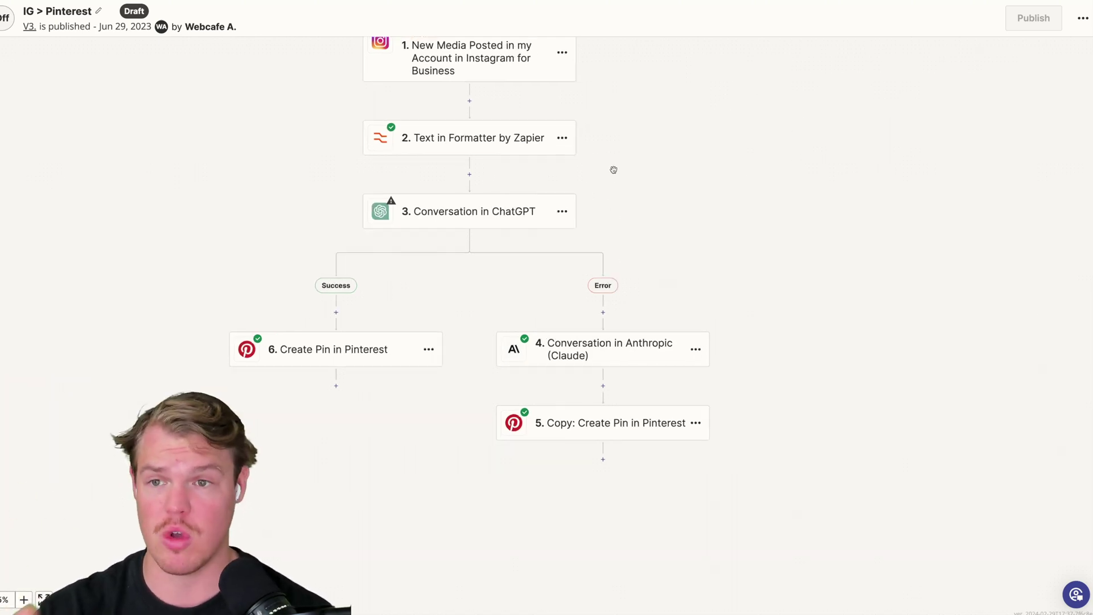
pyautogui.scroll(-3, 614, 170)
pyautogui.hscroll(5, 613, 169)
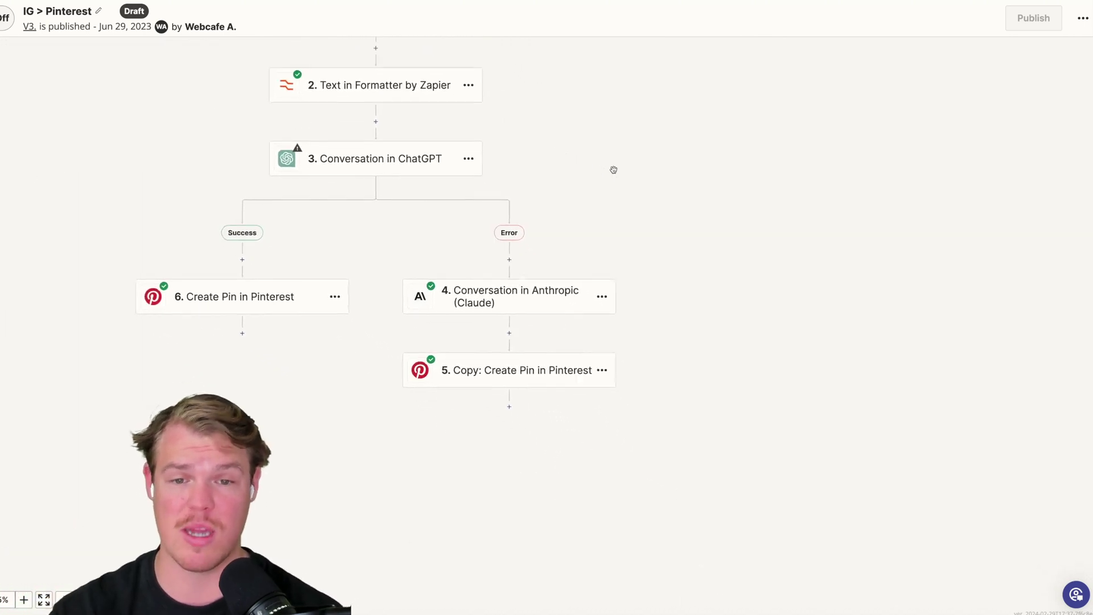
pyautogui.click(598, 289)
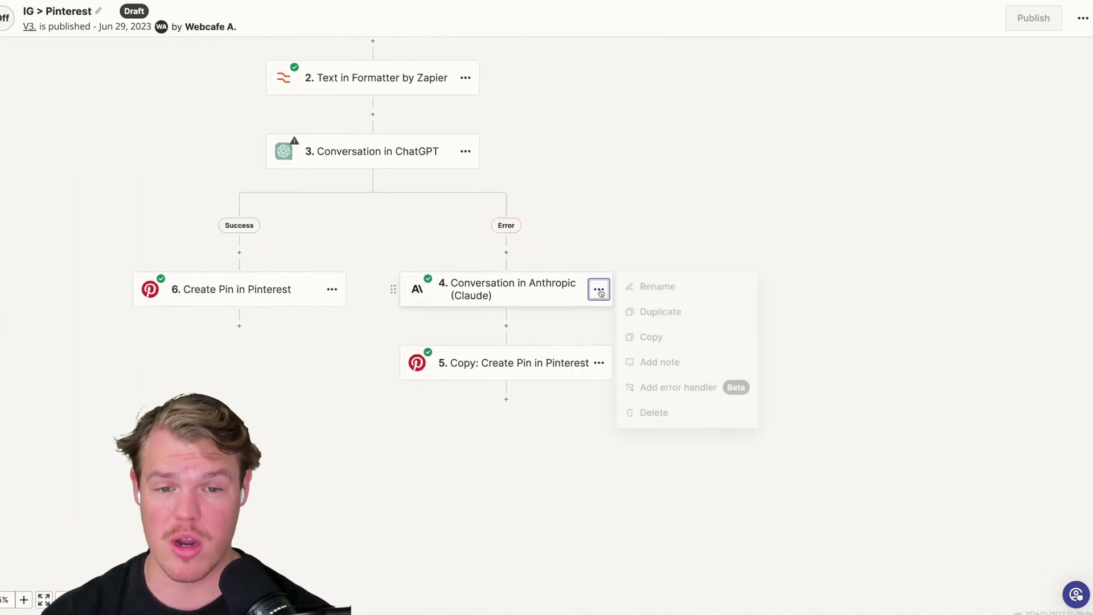
pyautogui.click(844, 402)
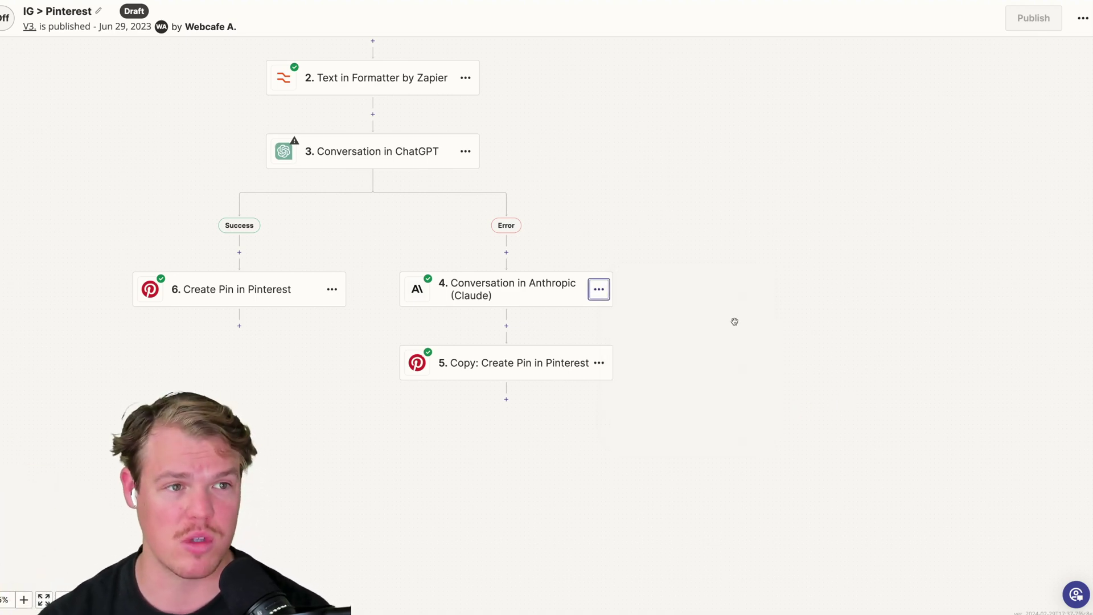
pyautogui.scroll(5, 734, 322)
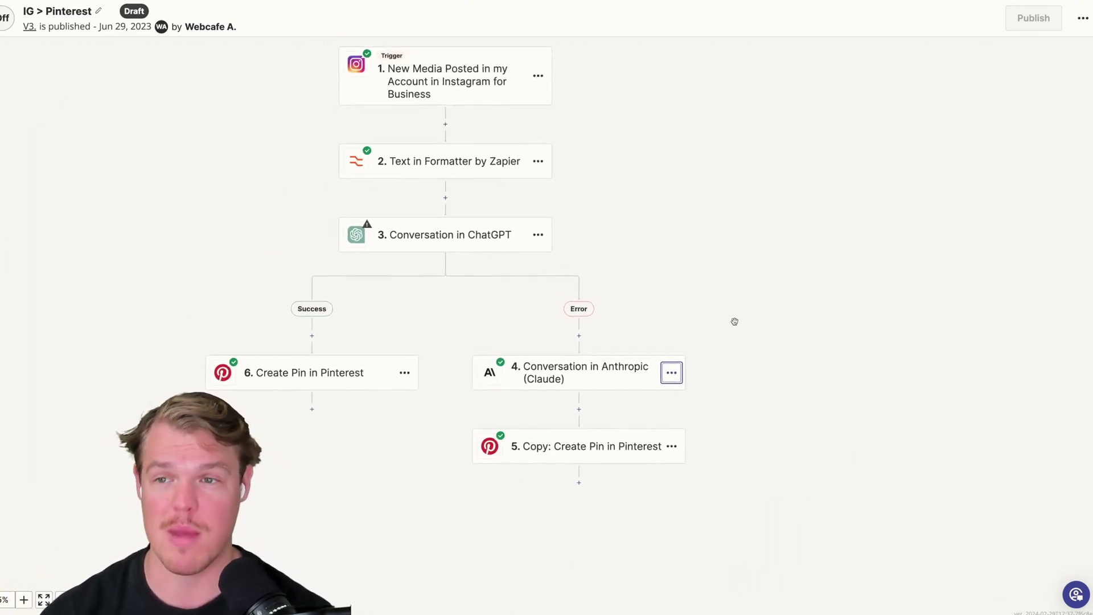
pyautogui.scroll(2, 734, 321)
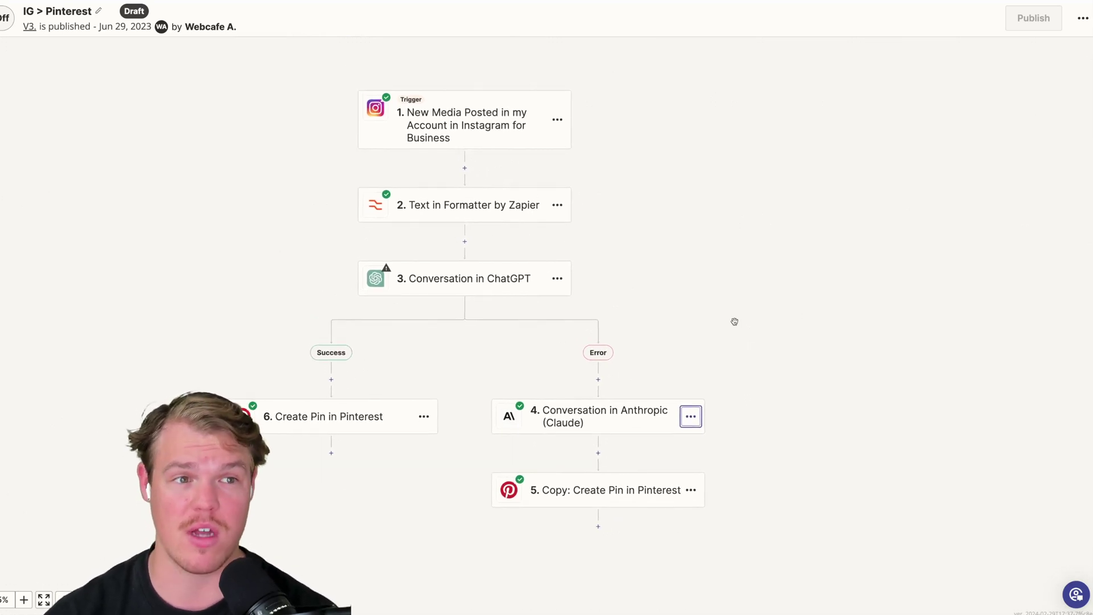
pyautogui.scroll(-1, 735, 321)
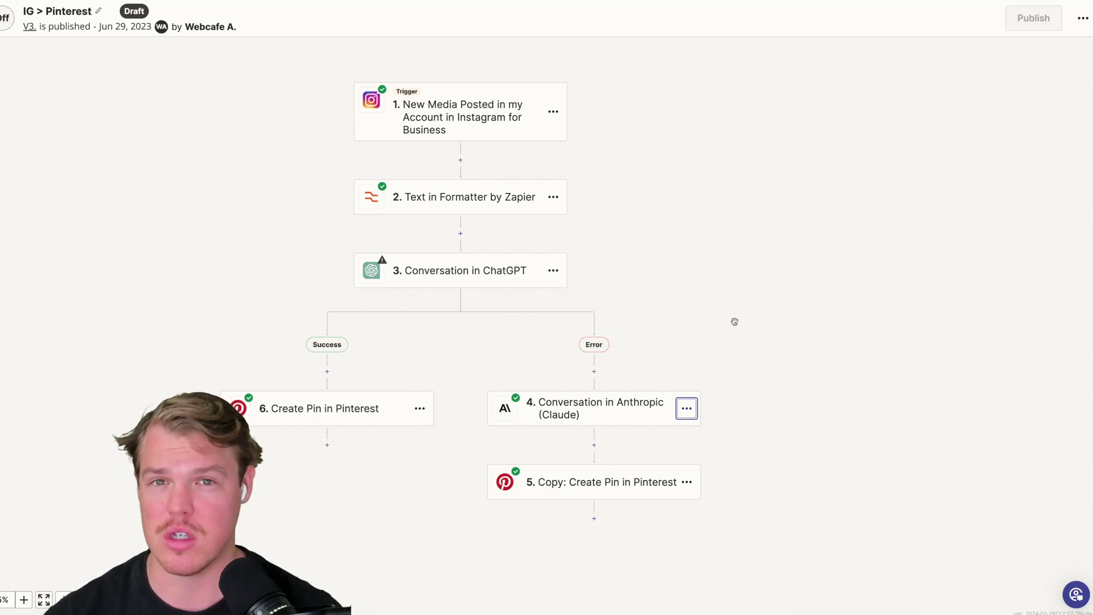
pyautogui.scroll(5, 569, 251)
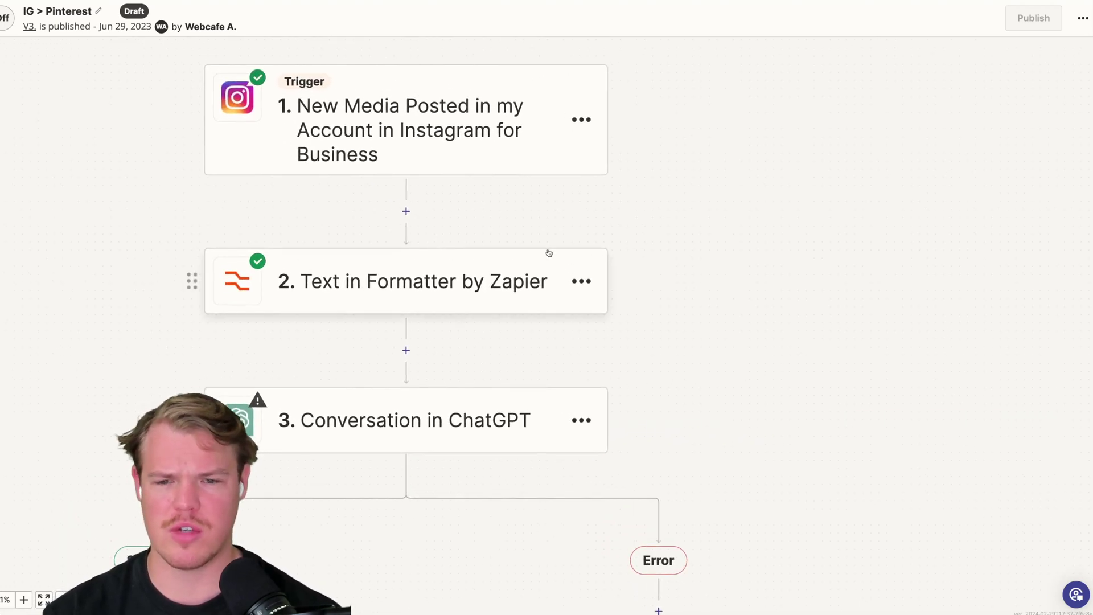
# Step: Review the Formatter's Split Text Input field and [:newline:] separator, expanding the separator help
pyautogui.click(482, 255)
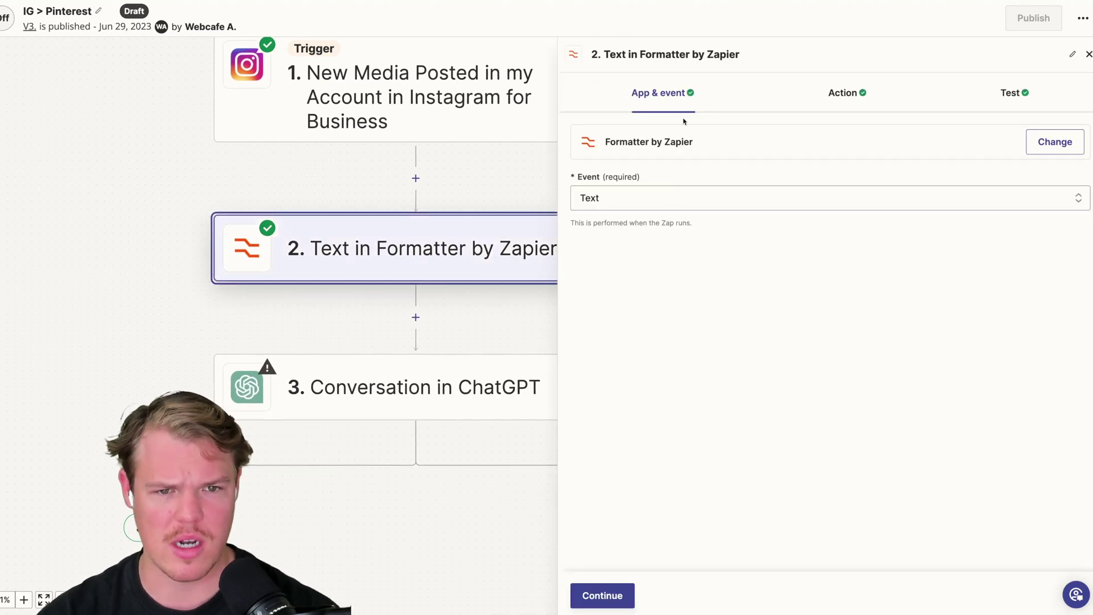
pyautogui.click(852, 102)
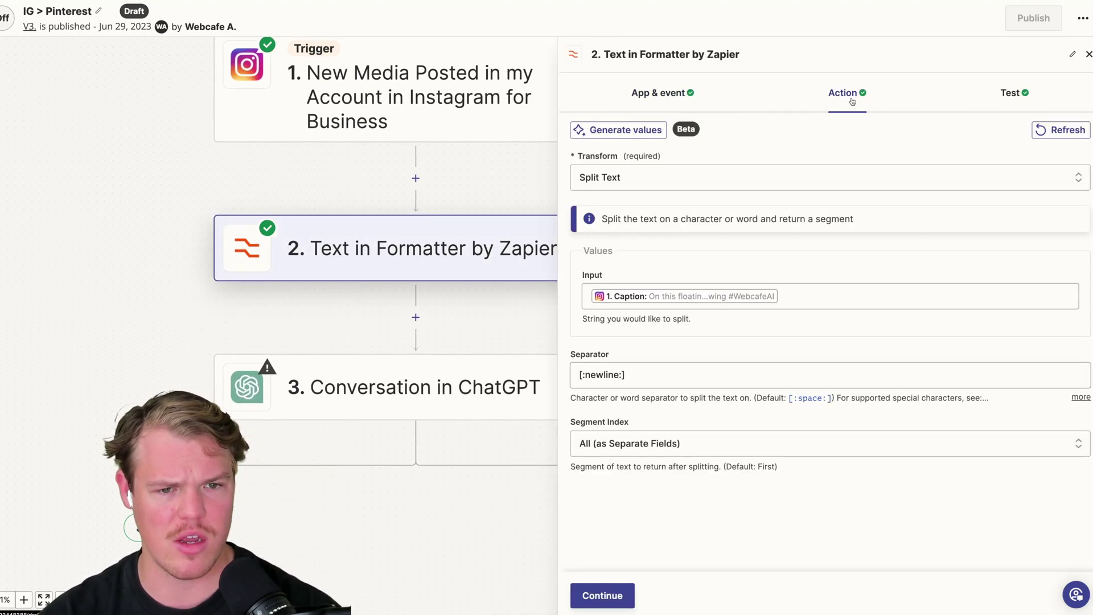
pyautogui.click(803, 298)
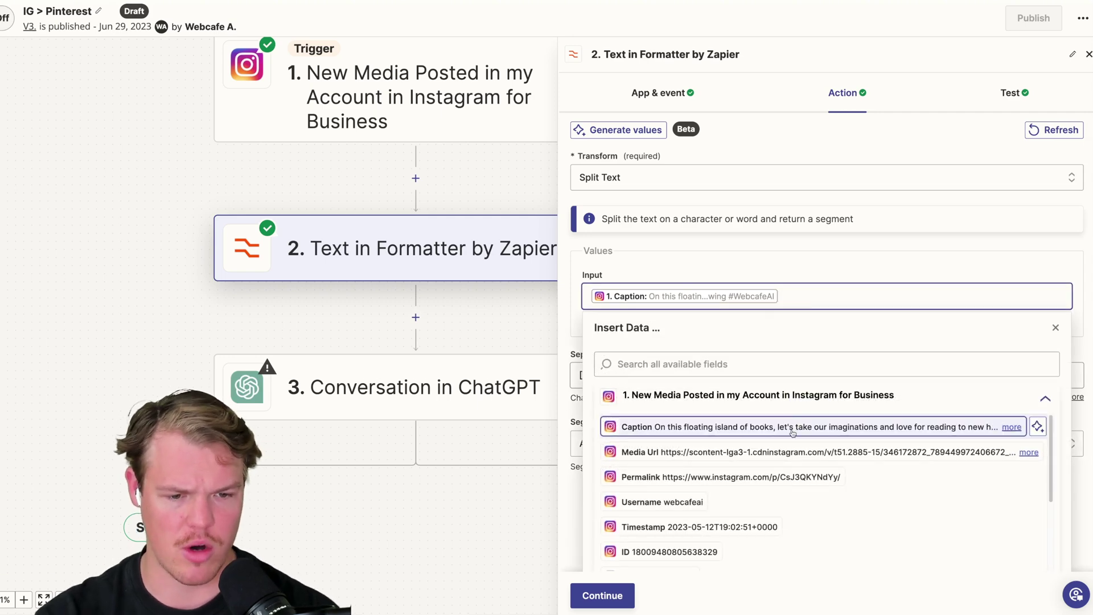
pyautogui.click(807, 277)
pyautogui.click(739, 374)
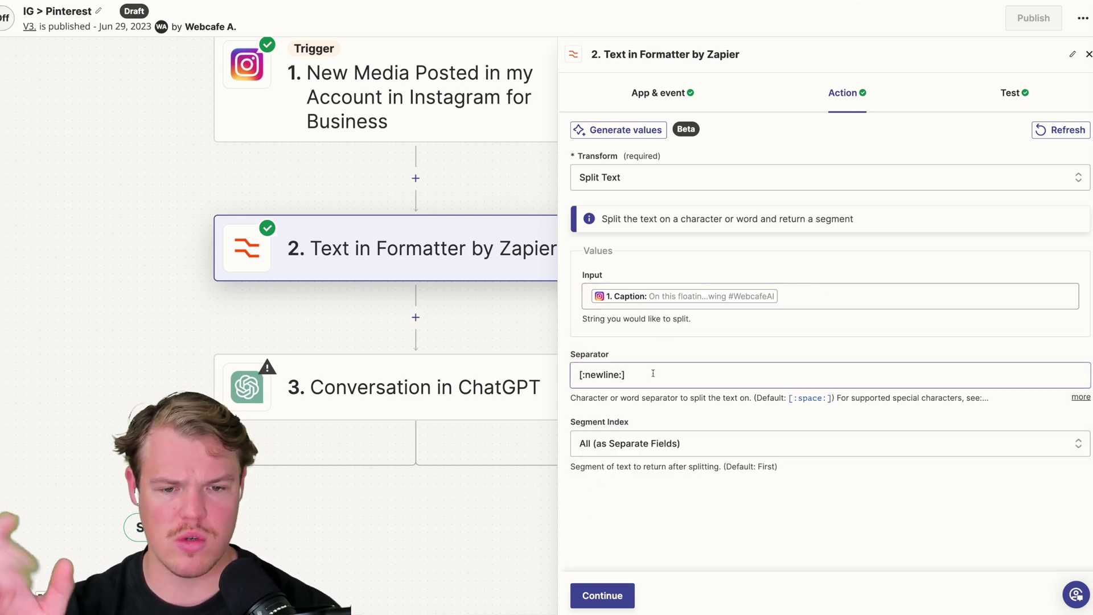
pyautogui.click(668, 354)
pyautogui.click(1080, 397)
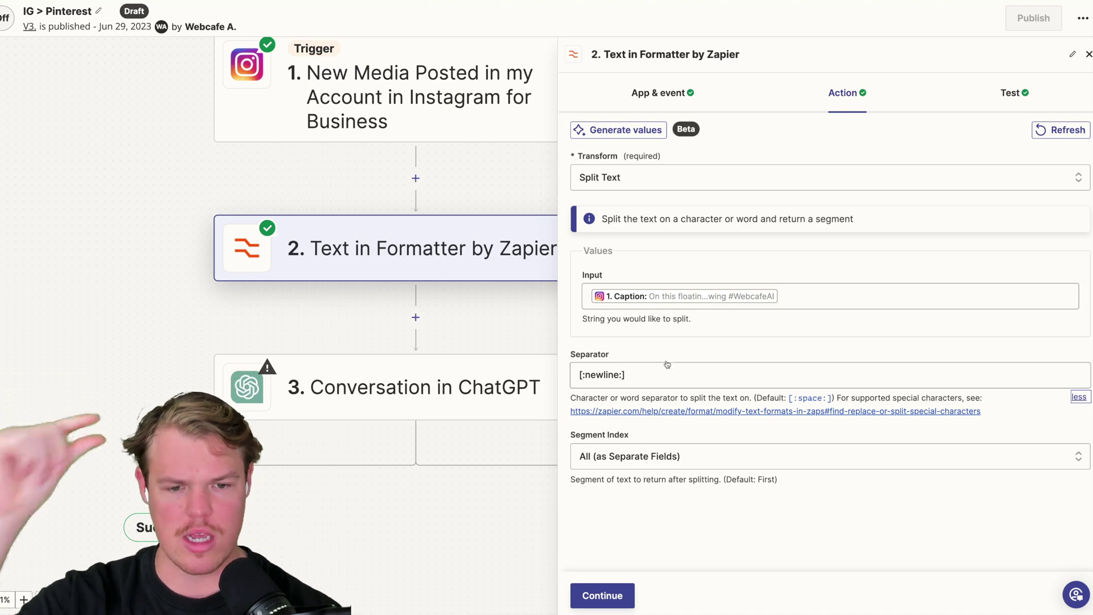
# Step: Inspect the Formatter's test output items, then open the copied Pinterest pin step
pyautogui.click(602, 595)
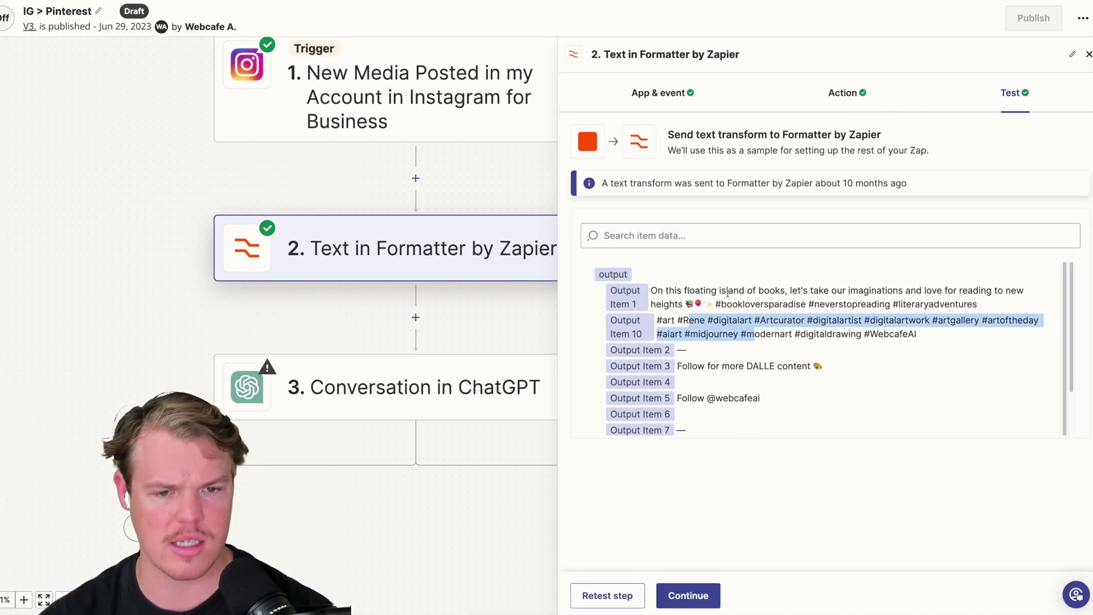
pyautogui.moveTo(750, 304); pyautogui.dragTo(695, 286)
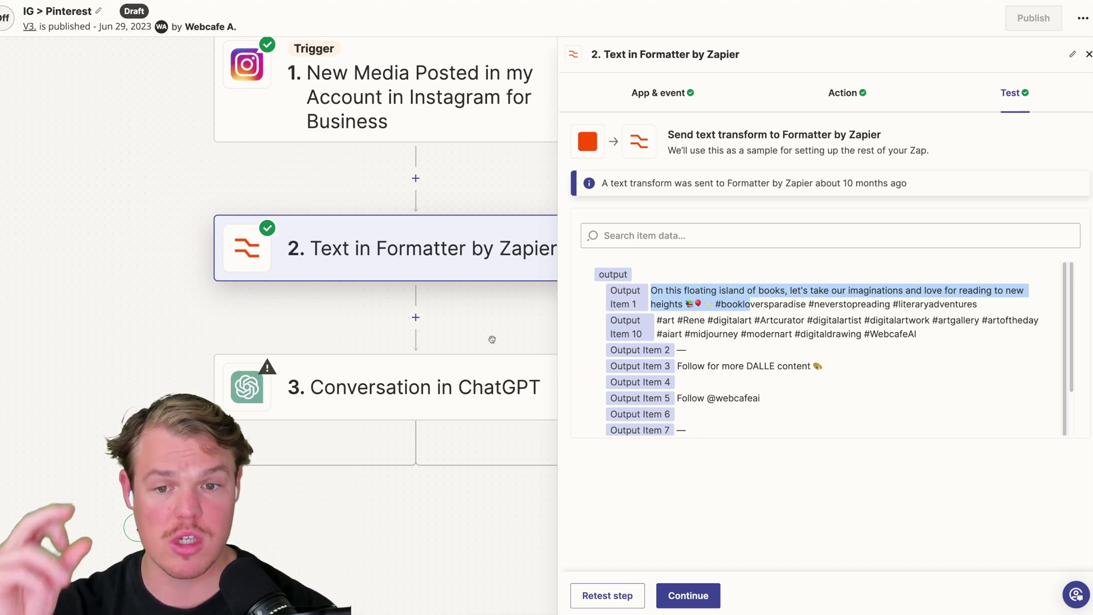
pyautogui.scroll(-3, 479, 317)
pyautogui.scroll(-5, 478, 317)
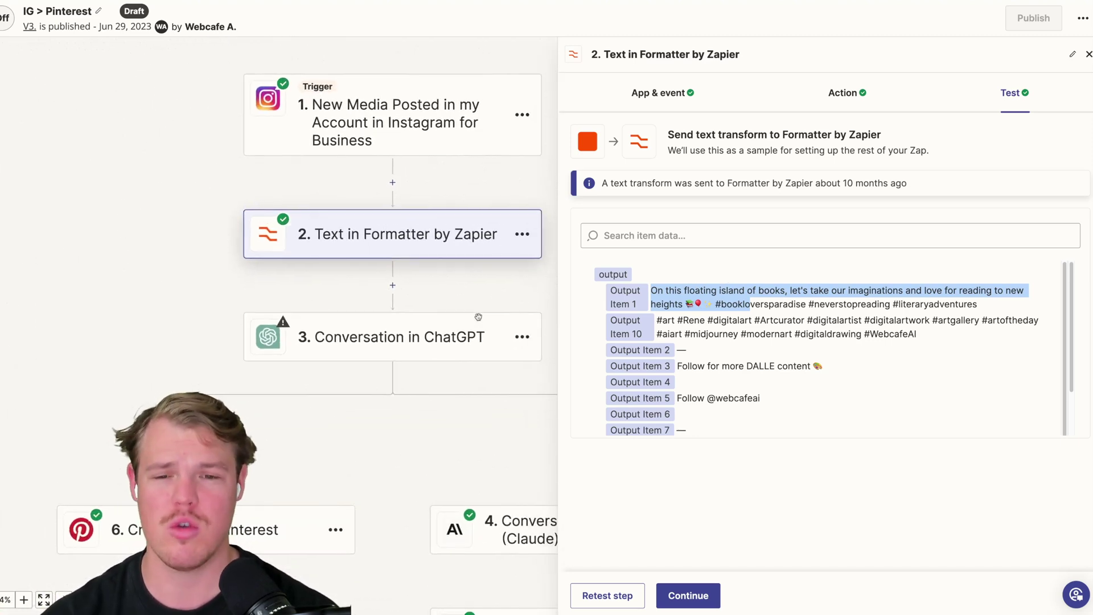
pyautogui.click(467, 428)
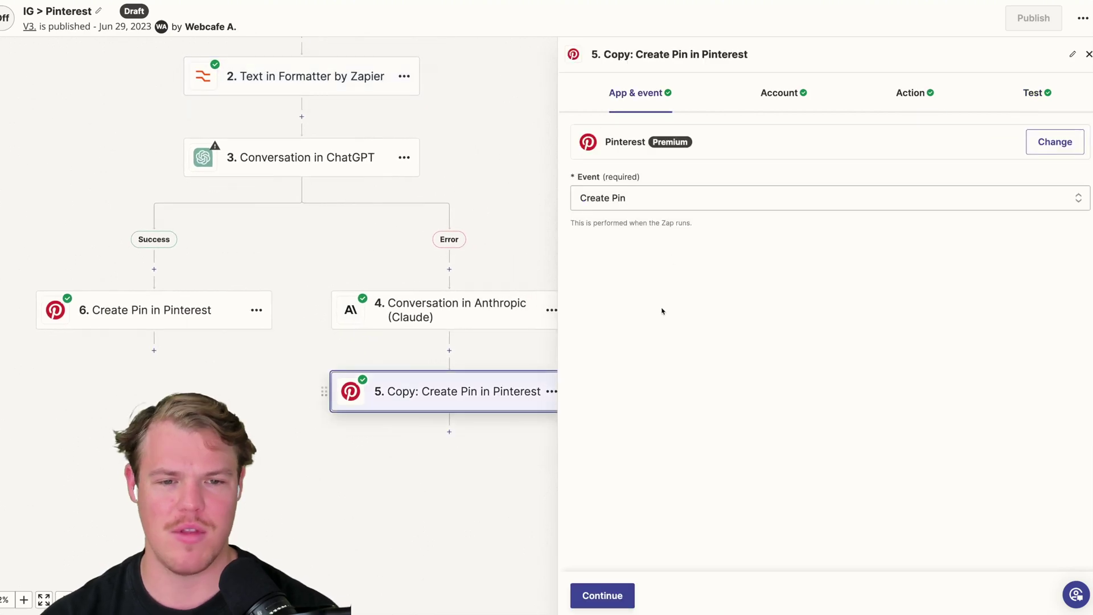
# Step: Review the copied pin's account and Action fields, browsing the Formatter outputs without changing the Output Items 1 and 10 Description
pyautogui.click(791, 98)
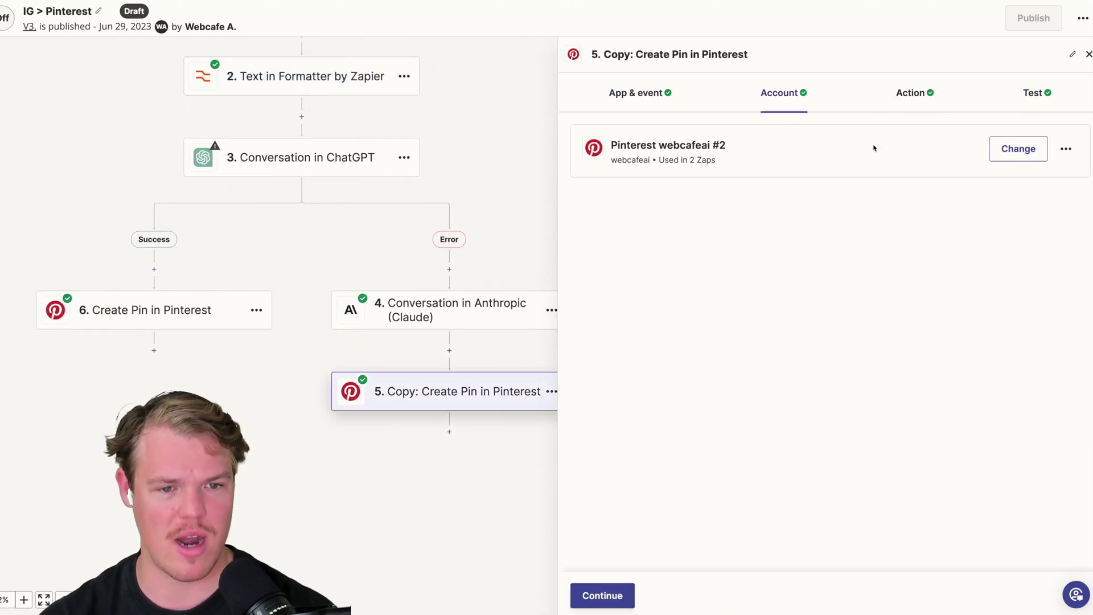
pyautogui.click(910, 93)
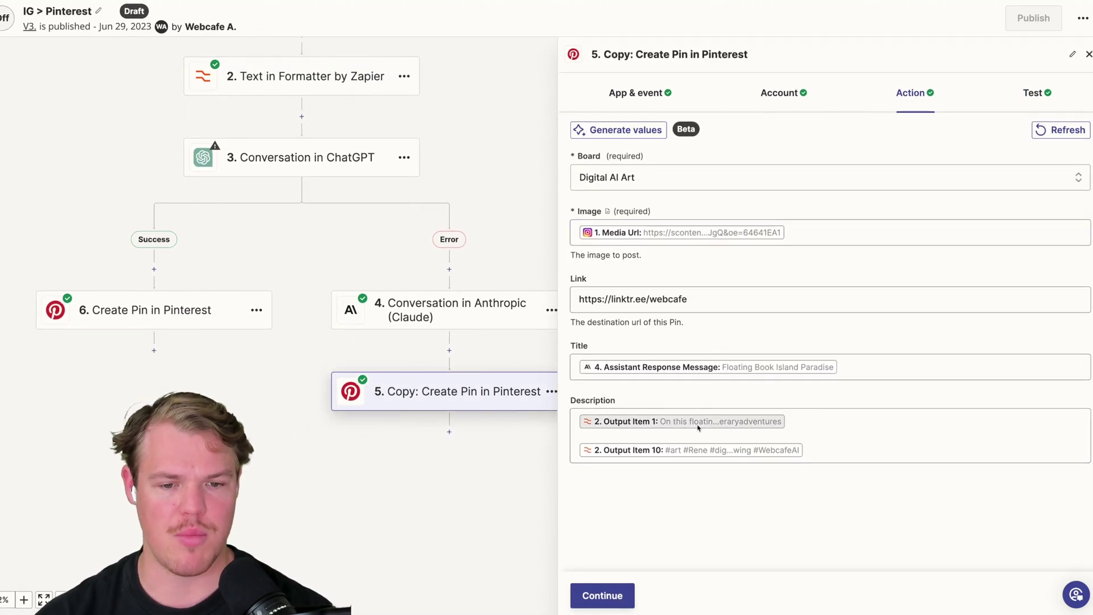
pyautogui.click(812, 421)
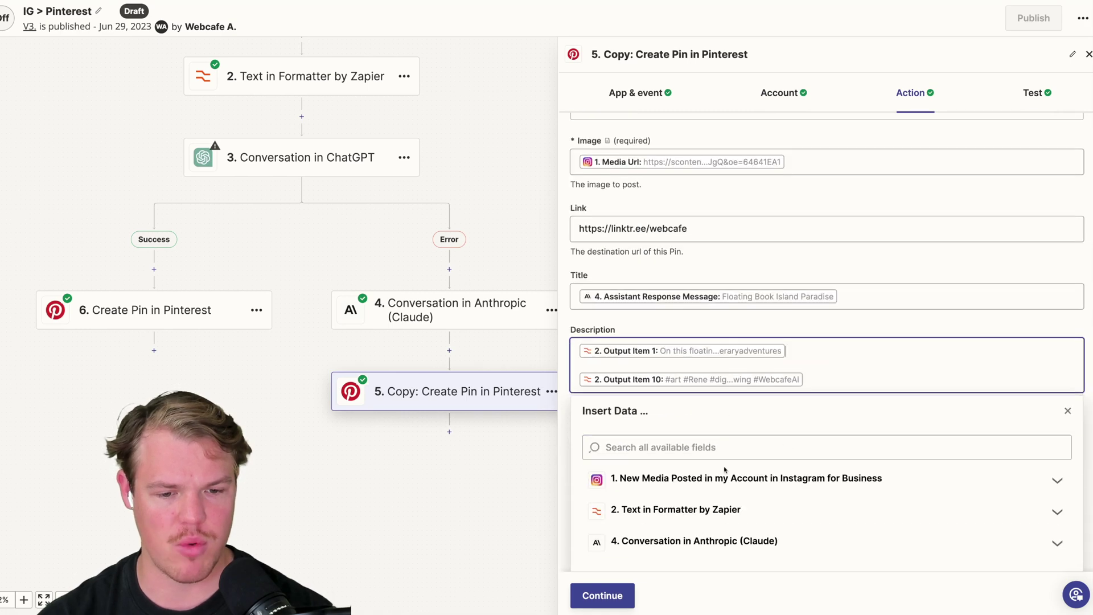
pyautogui.click(739, 511)
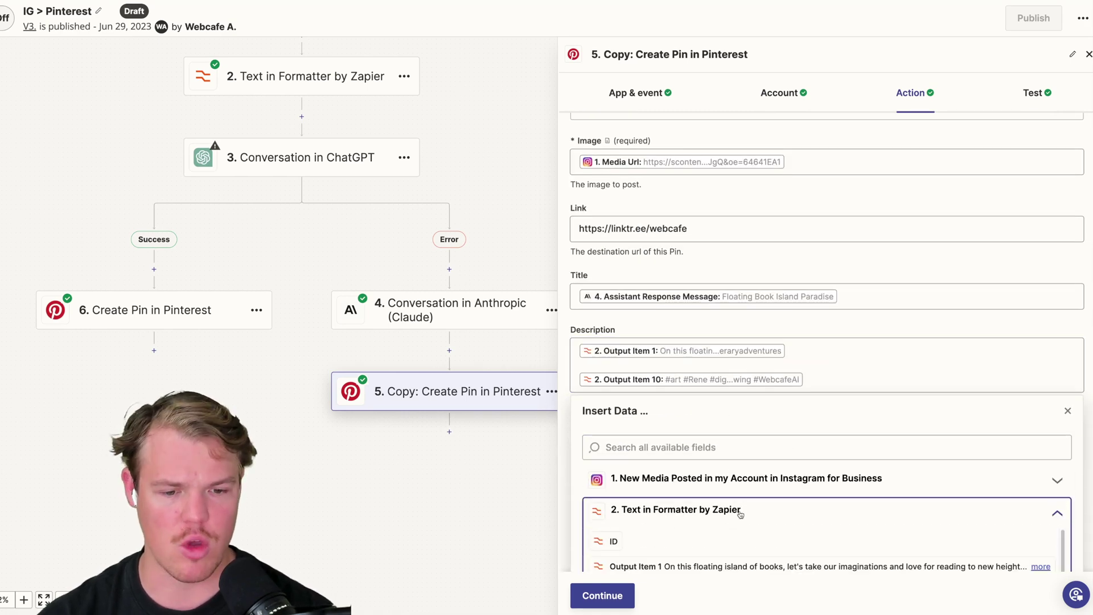
pyautogui.scroll(-2, 739, 514)
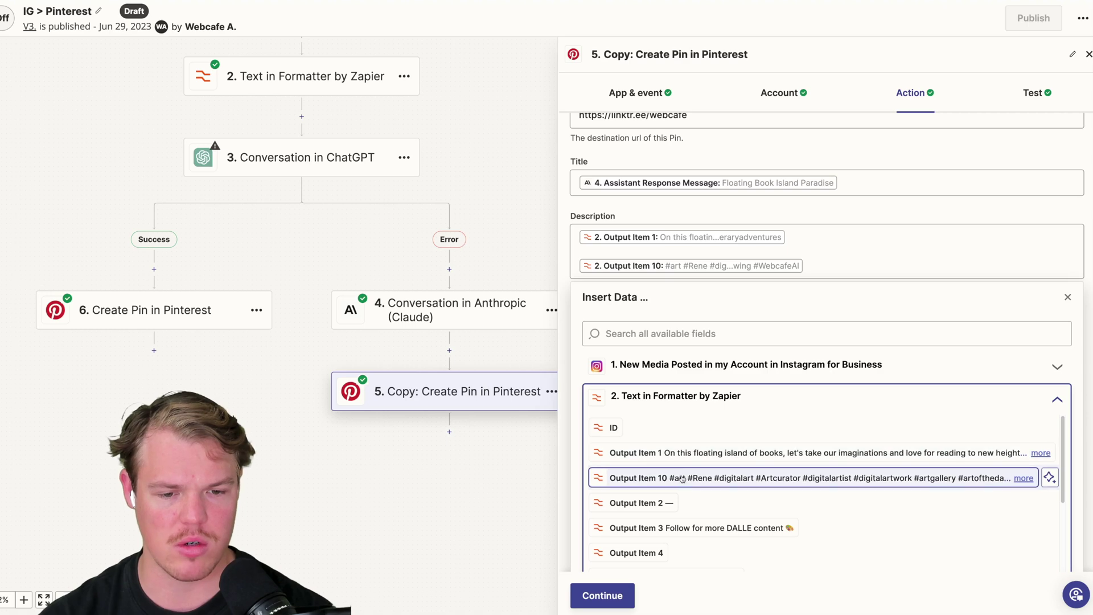
pyautogui.scroll(-4, 691, 476)
pyautogui.scroll(4, 717, 484)
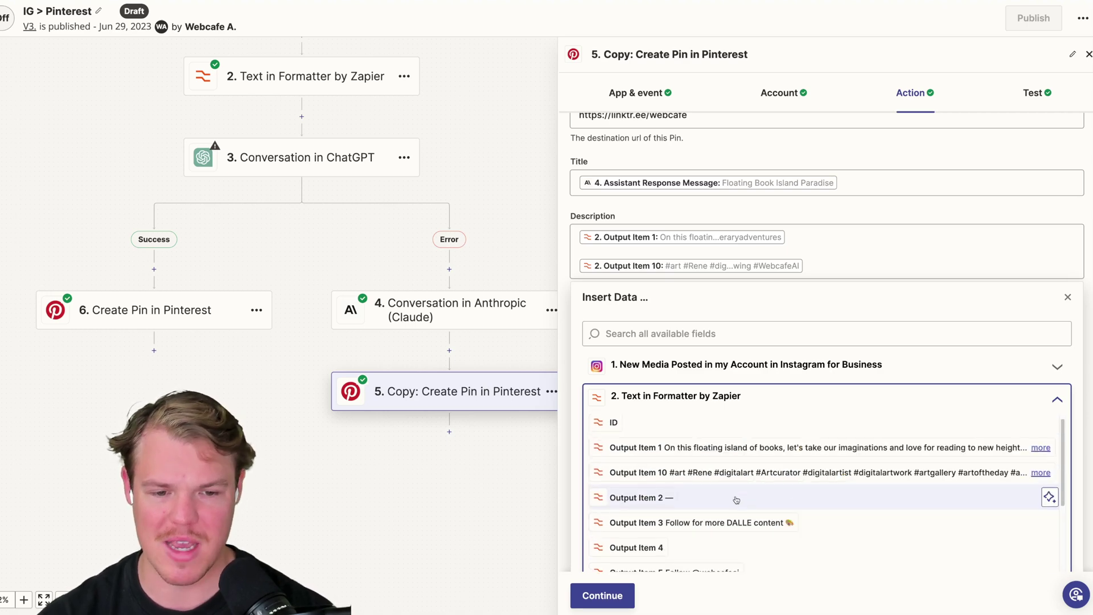
pyautogui.click(799, 148)
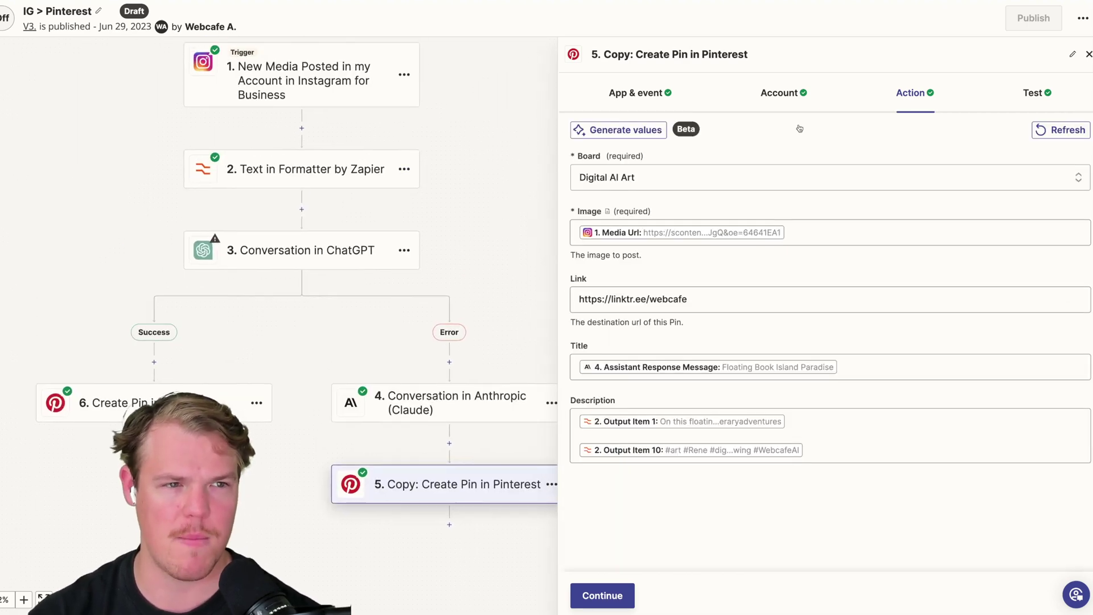